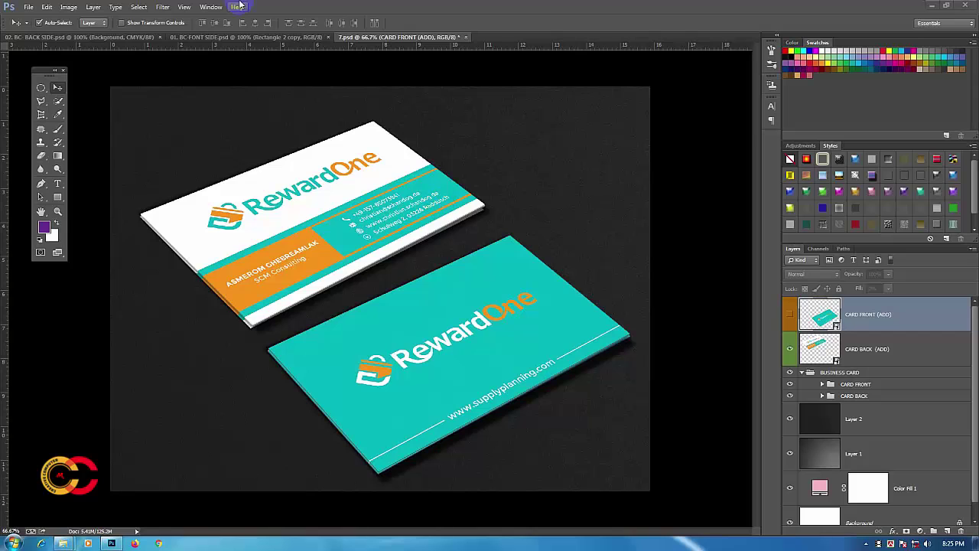
Step: Examine the front-side and back-side business card designs and the two-card layout of the 7.psd mockup
click(245, 36)
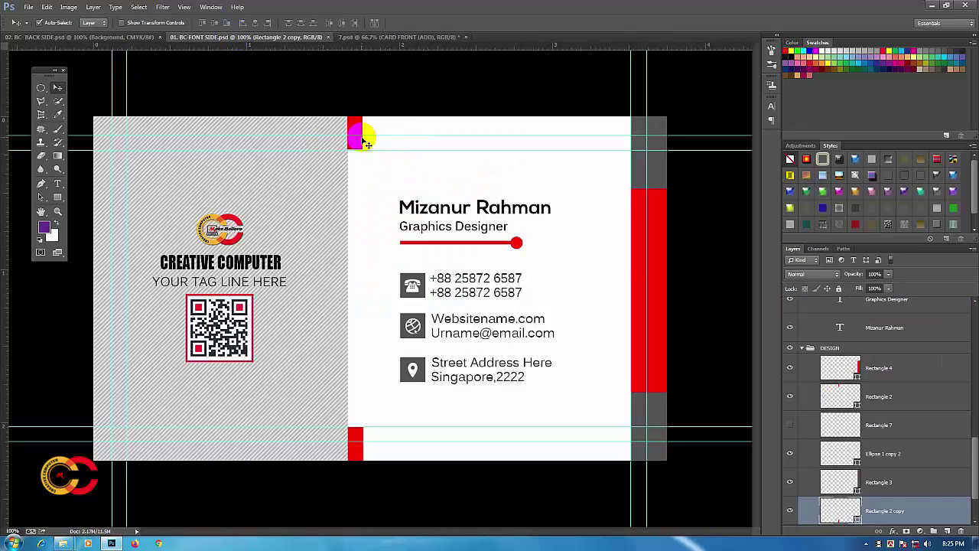
click(99, 36)
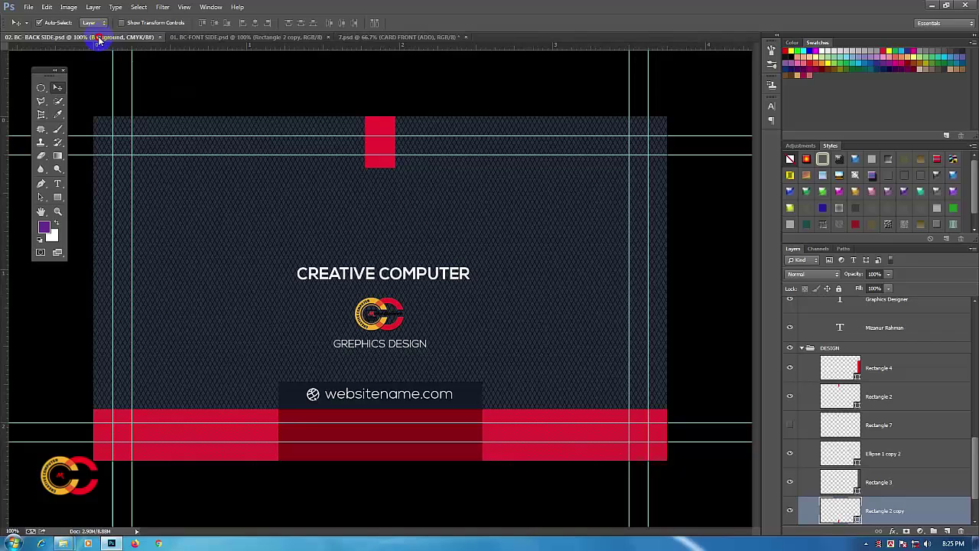
click(249, 37)
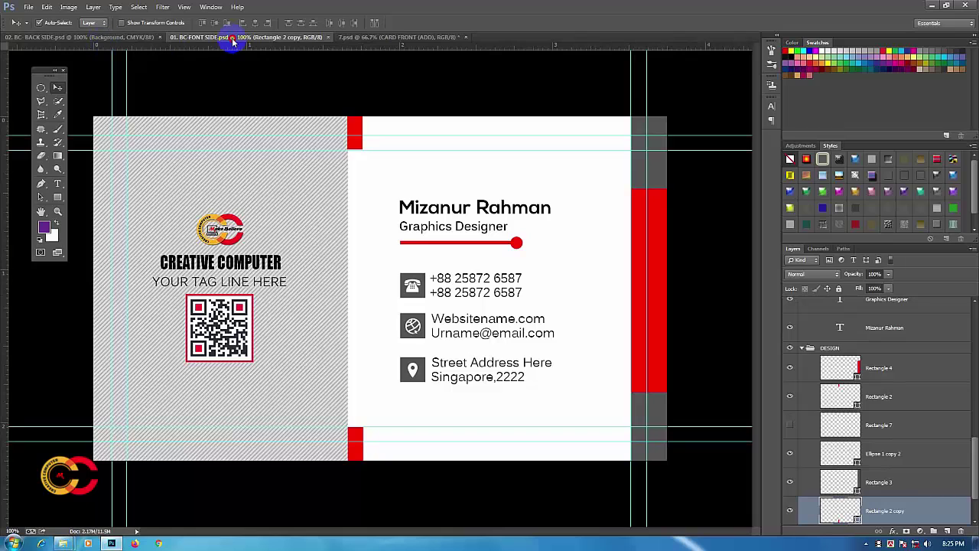
click(103, 39)
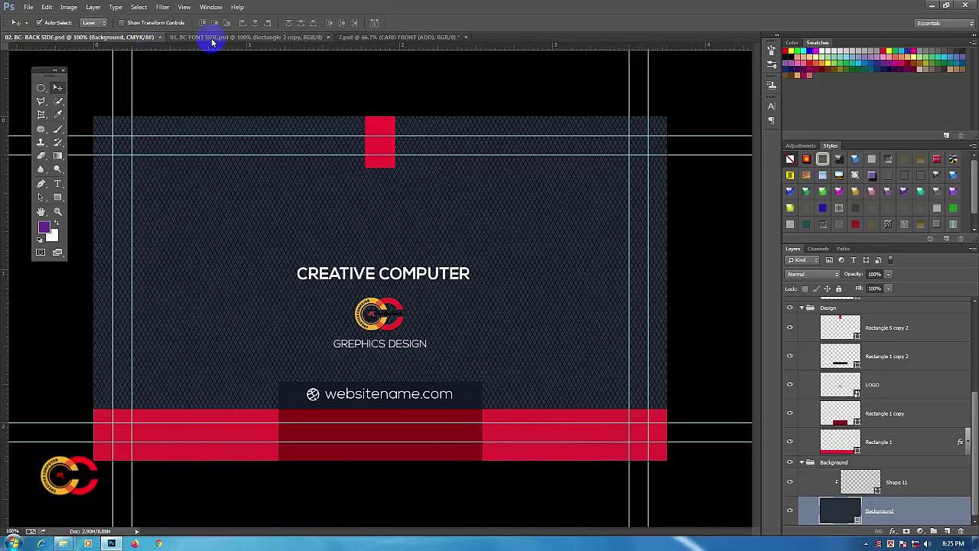
click(412, 40)
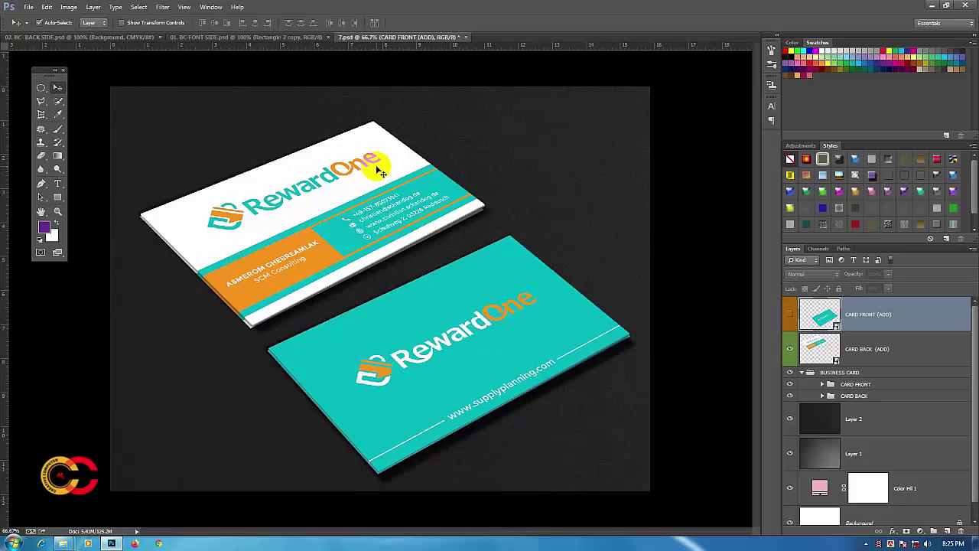
click(335, 140)
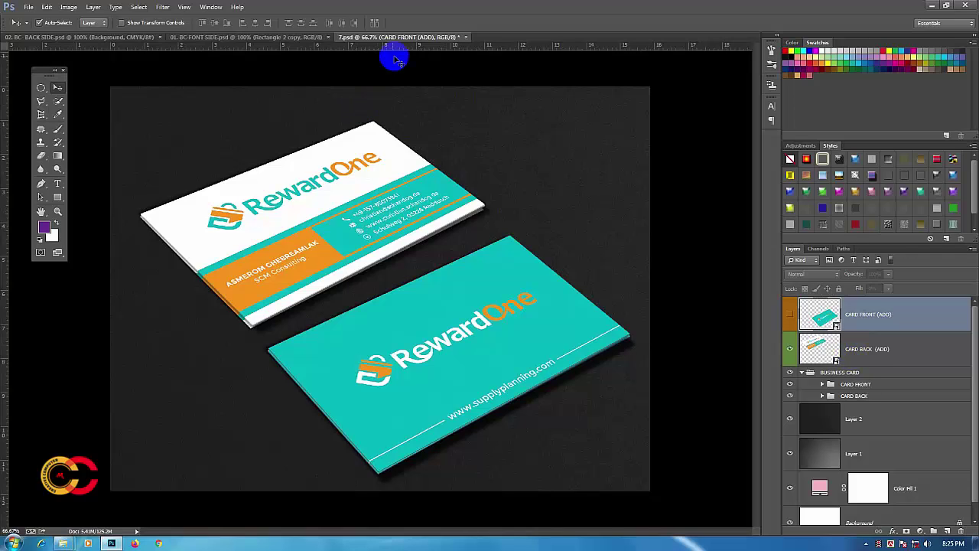
click(273, 37)
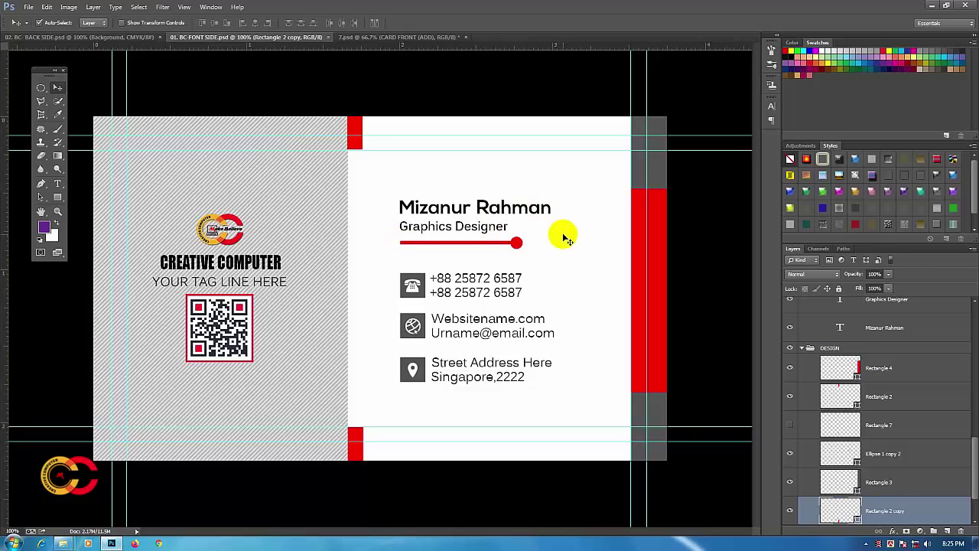
scroll(926, 354, up, 3)
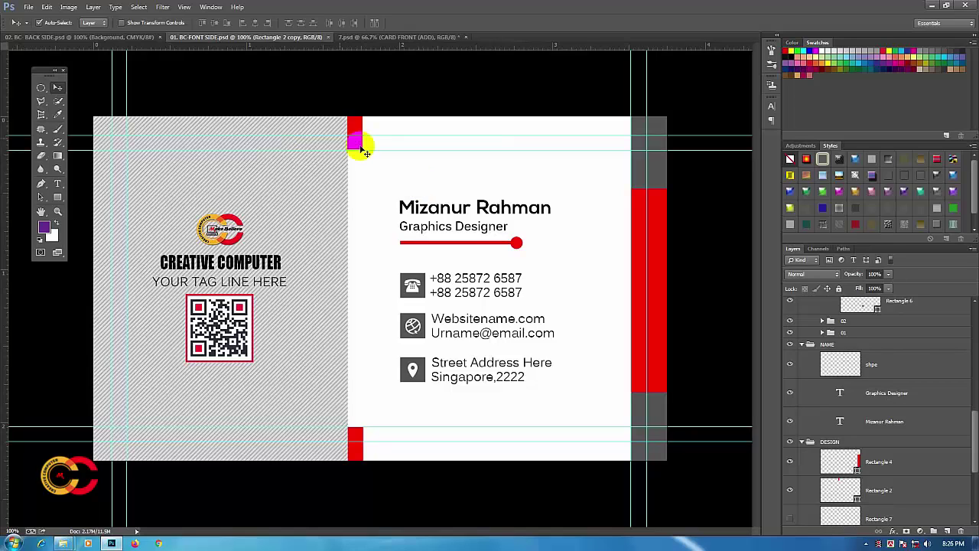
click(258, 47)
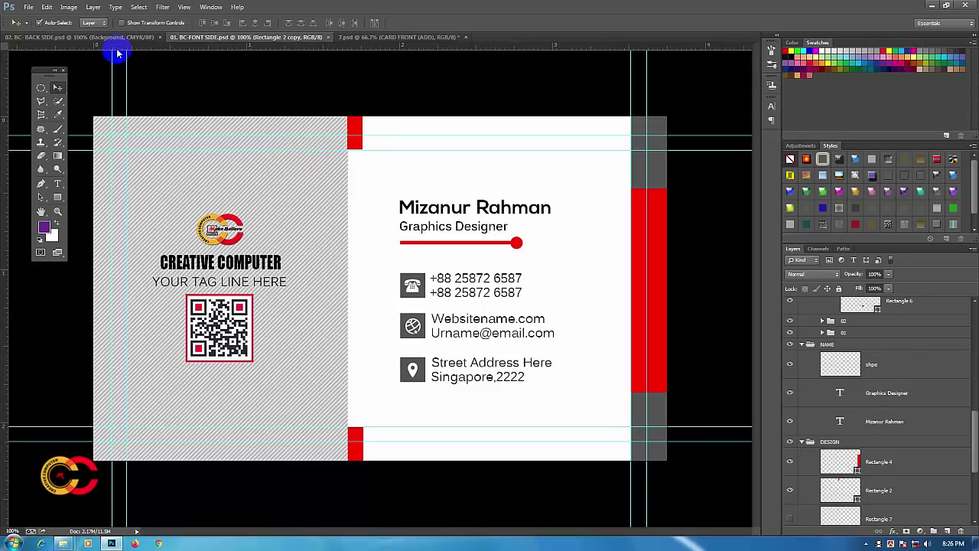
Step: Save the front-side card design to the Desktop as a JPEG named 01. BC-FONT SIDE
click(29, 7)
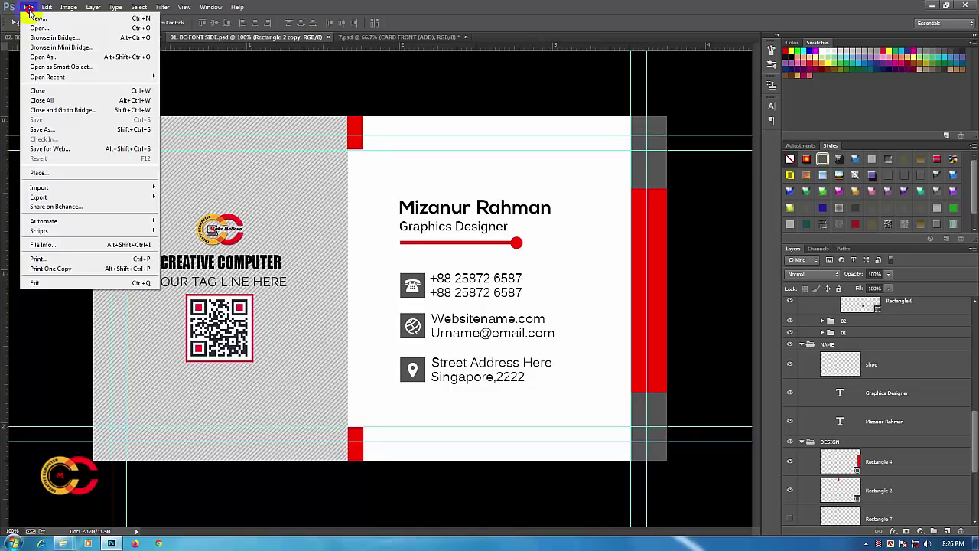
click(69, 133)
drag(296, 101, 320, 98)
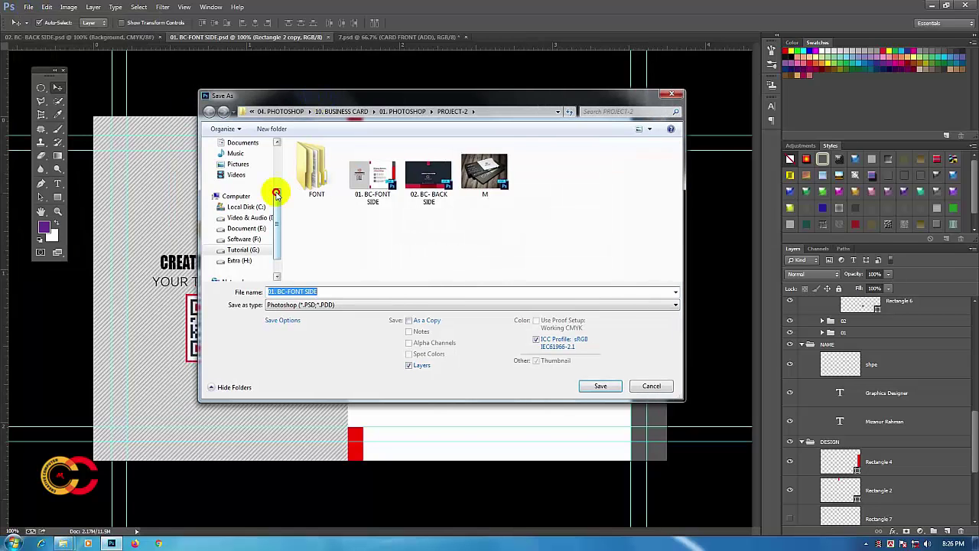
drag(276, 194, 277, 153)
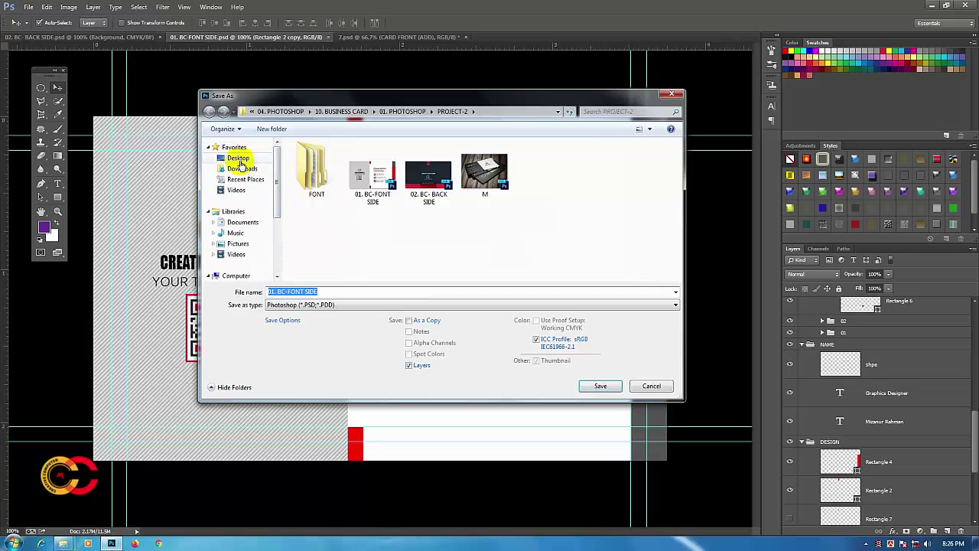
click(240, 162)
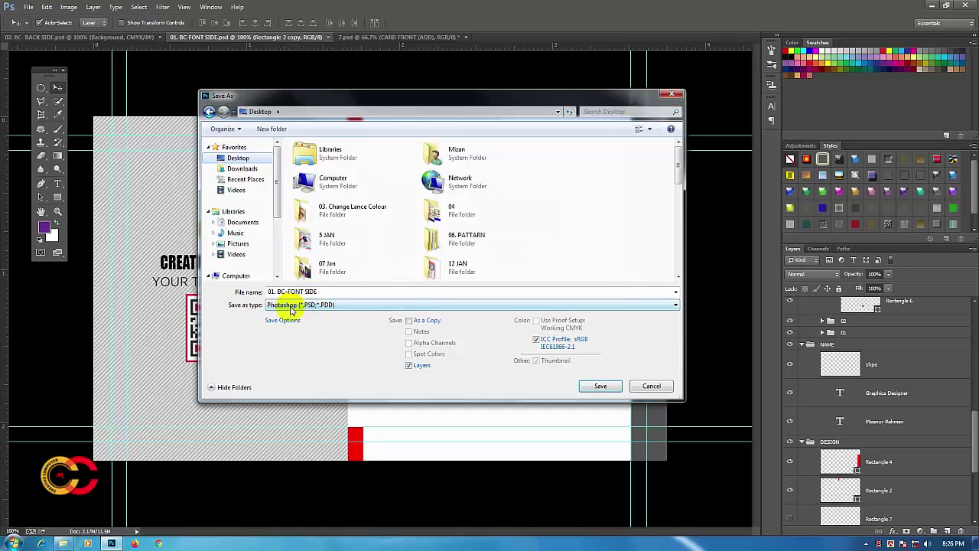
click(289, 306)
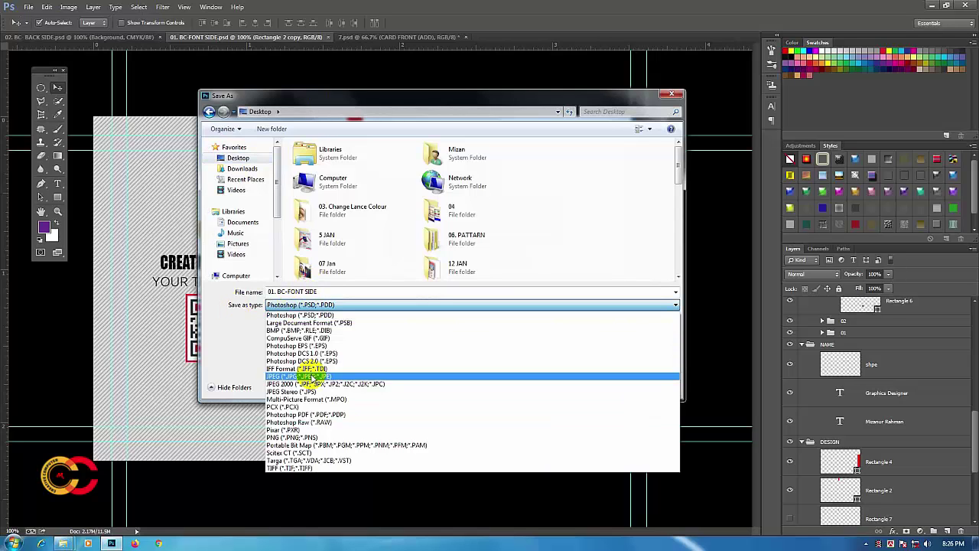
click(314, 376)
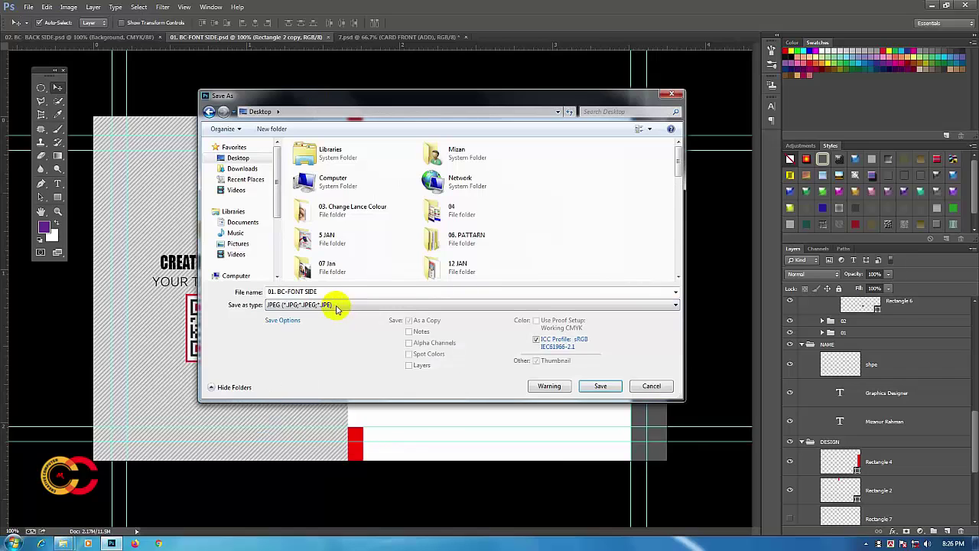
click(281, 294)
click(263, 188)
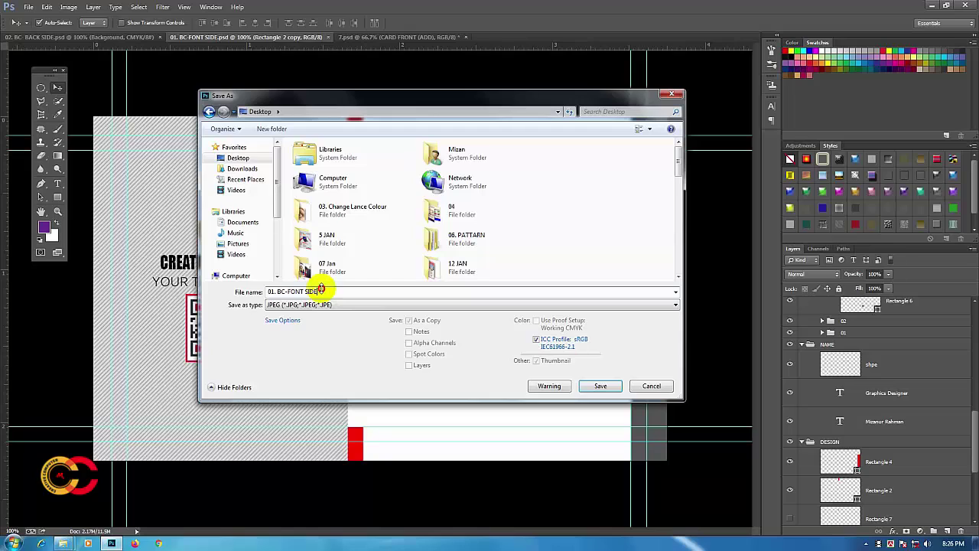
click(270, 293)
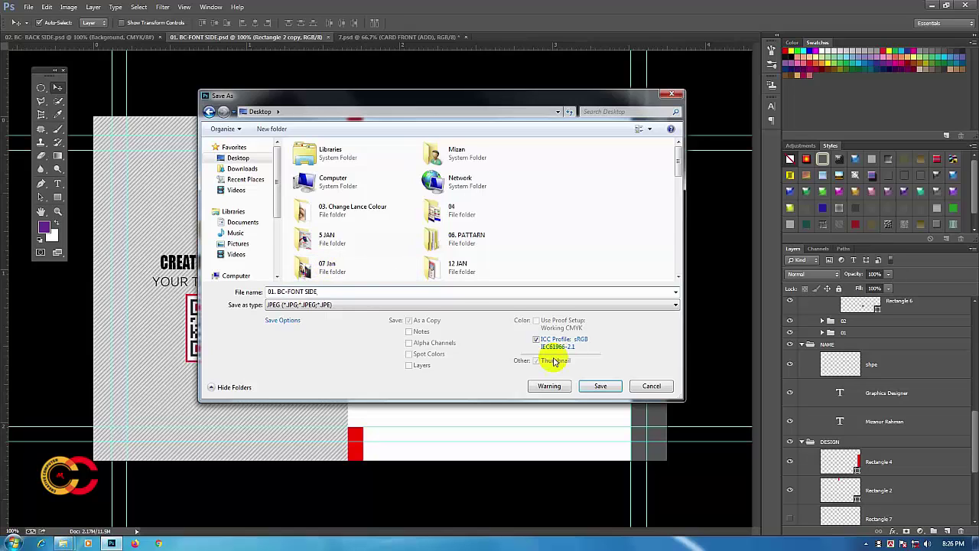
click(601, 387)
click(470, 158)
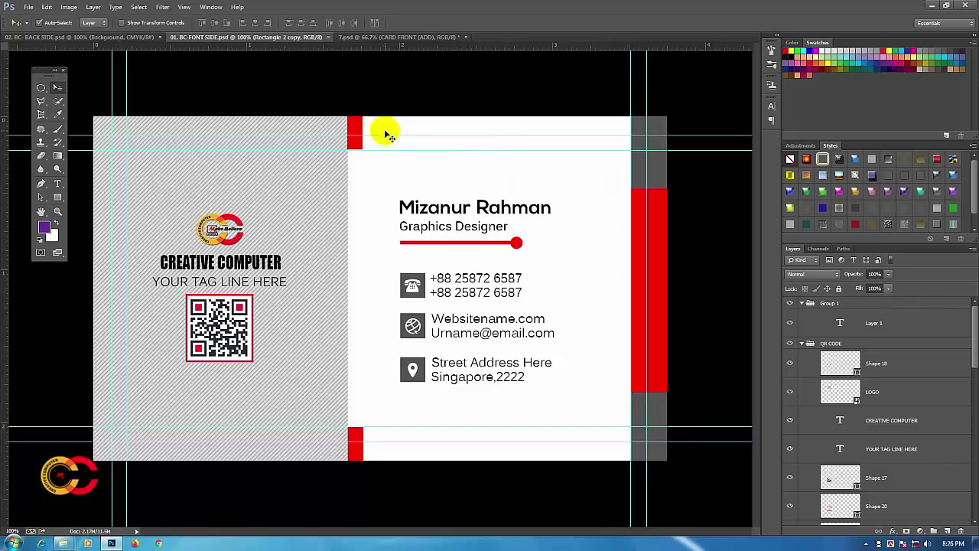
Step: Save the back-side card design to the Desktop as a JPEG named 02. BC- BACK SIDE
click(88, 37)
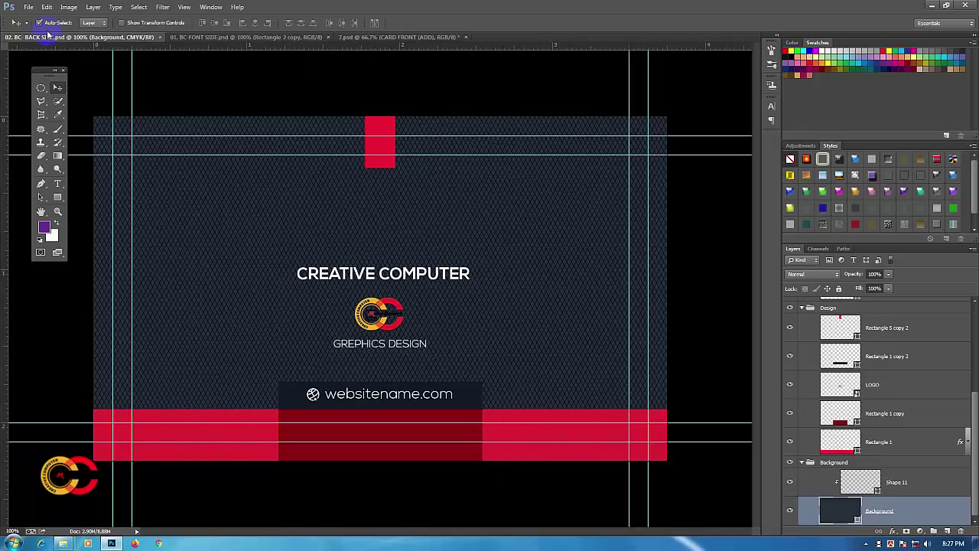
click(29, 8)
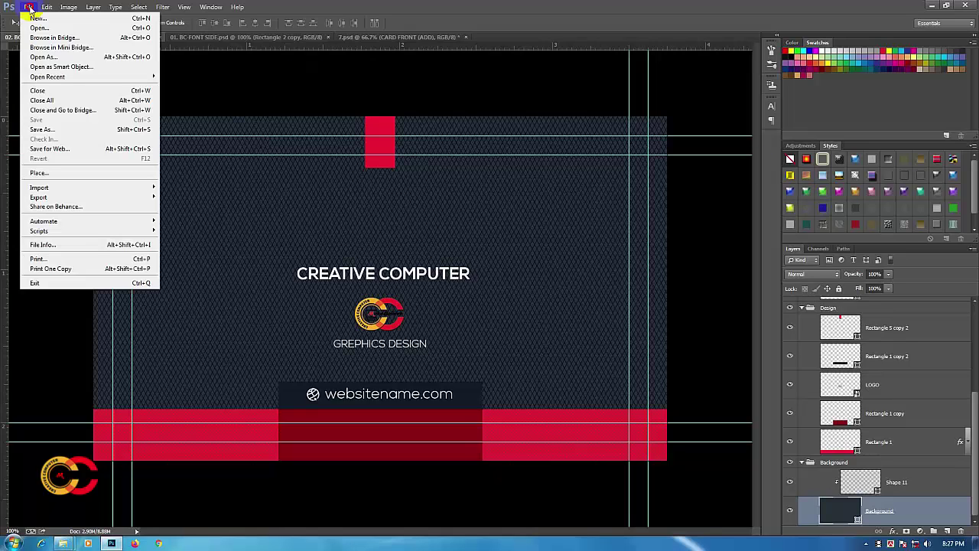
click(42, 129)
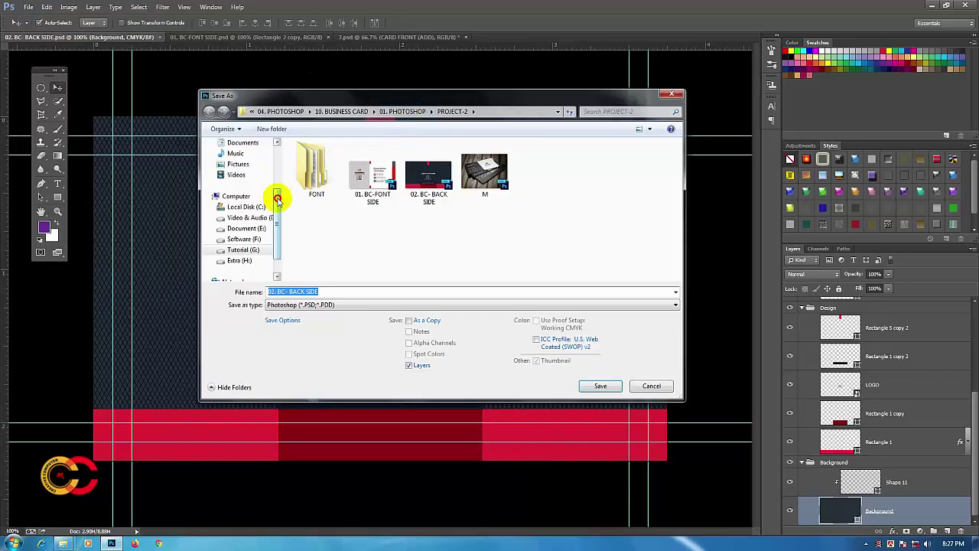
drag(277, 199, 279, 164)
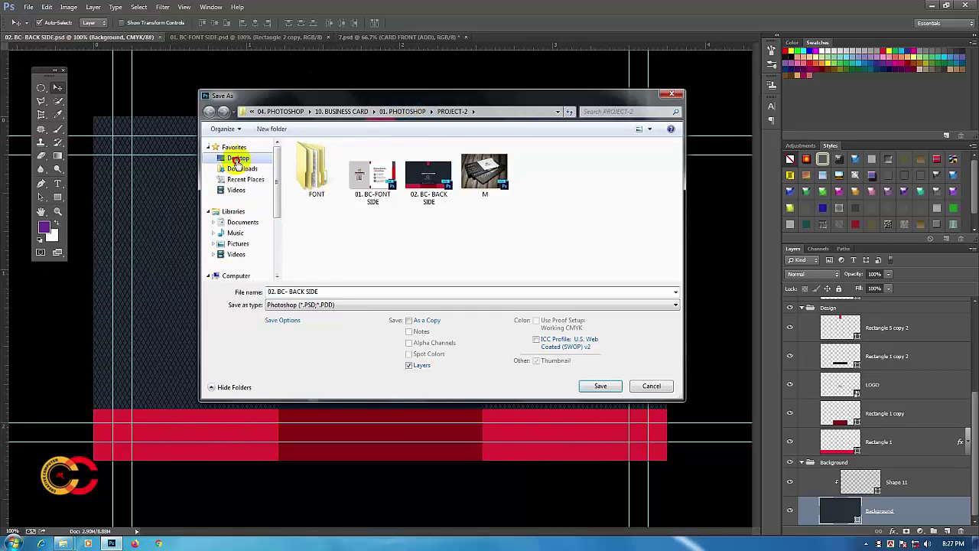
click(232, 159)
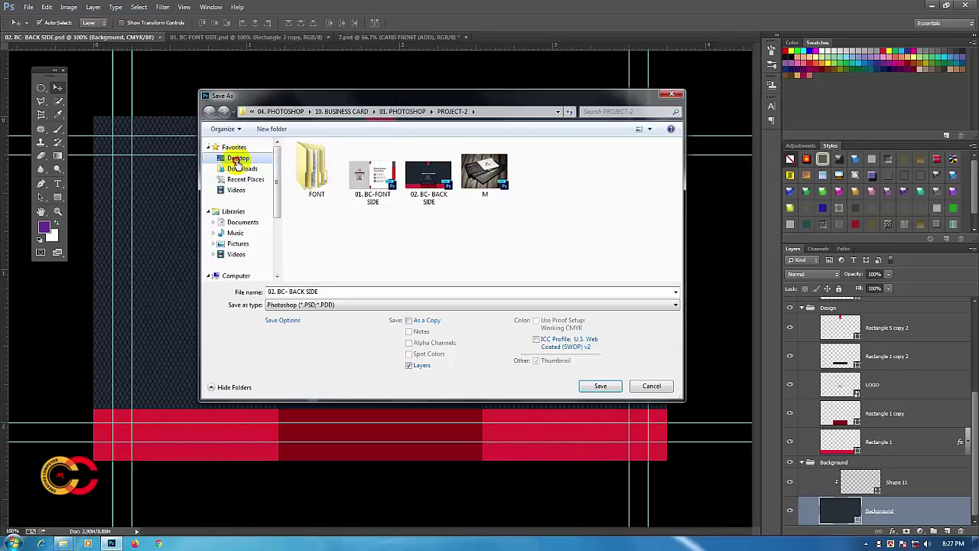
click(345, 305)
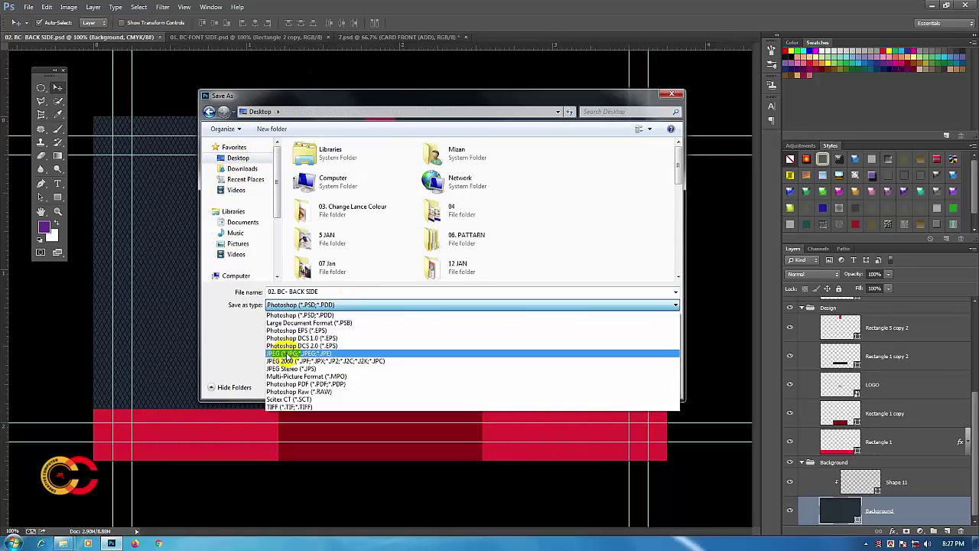
click(285, 354)
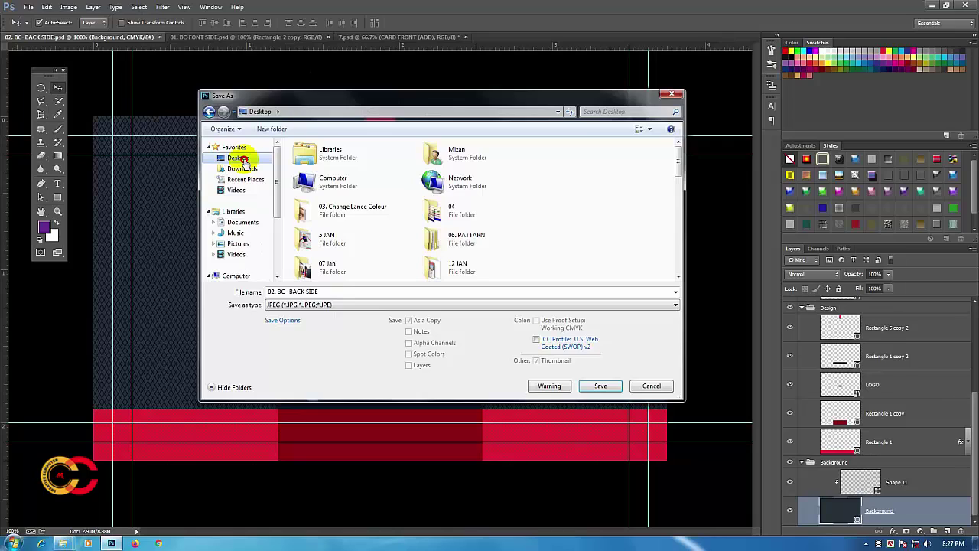
click(333, 320)
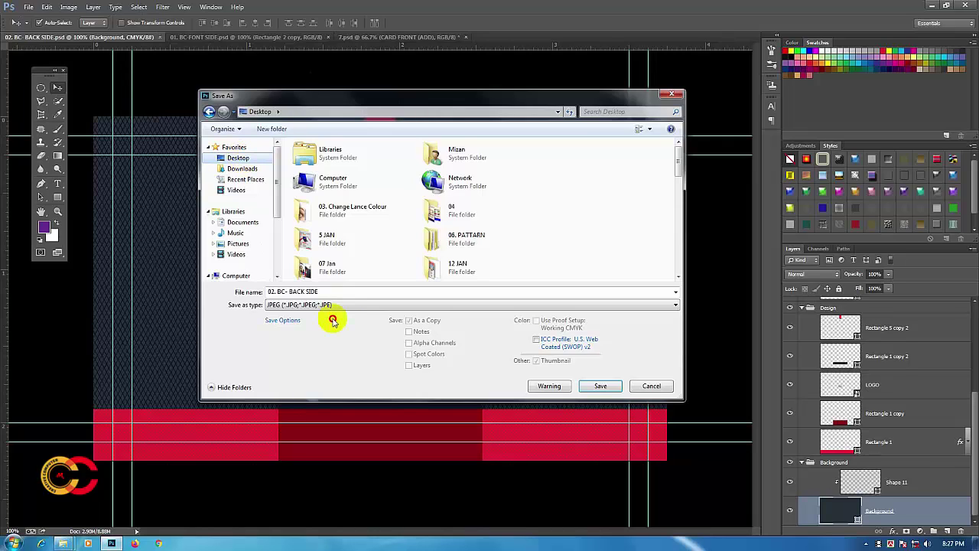
click(280, 291)
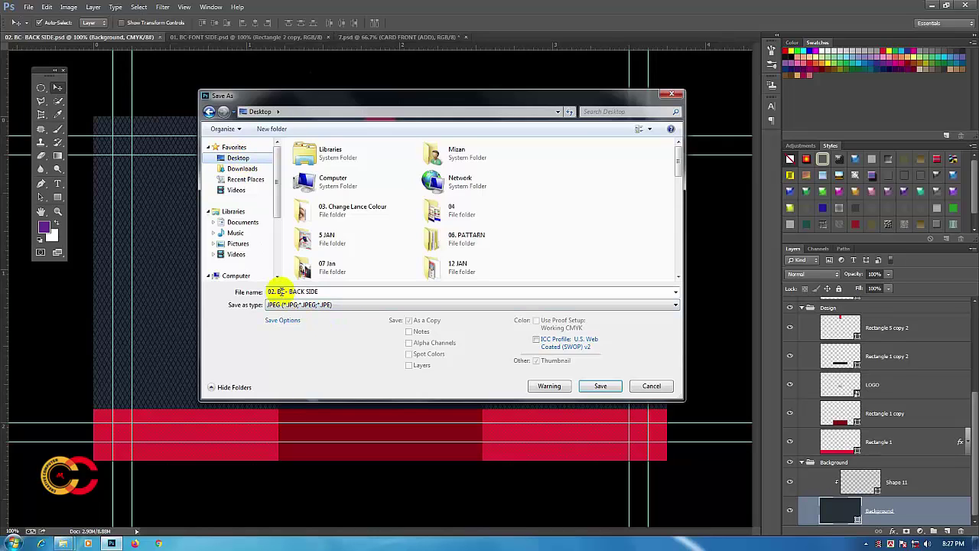
click(601, 387)
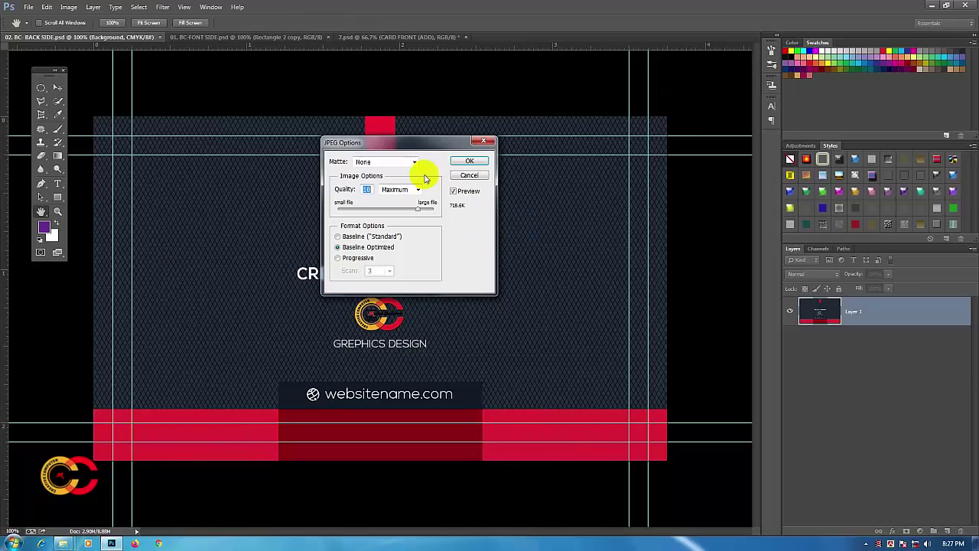
click(457, 173)
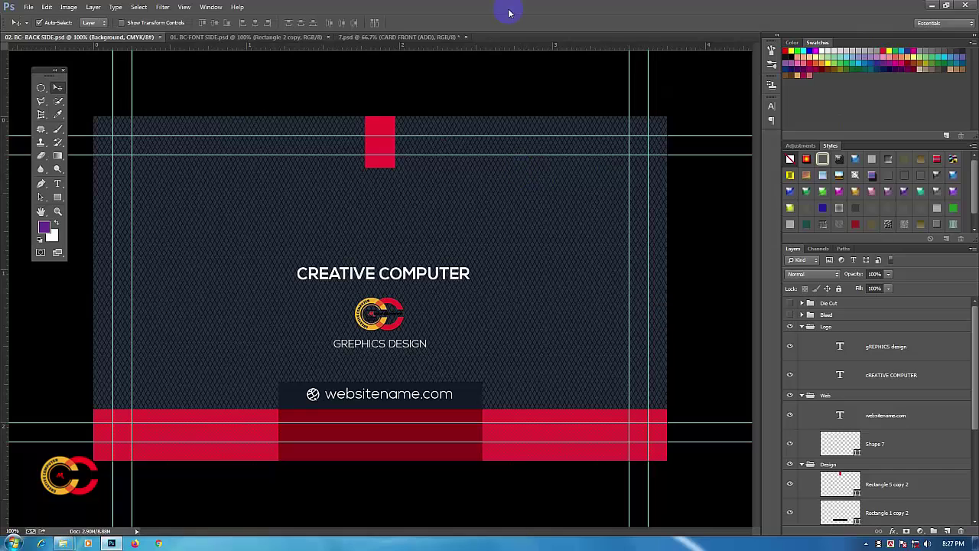
Step: Show the Windows desktop and move the exported front-side and back-side images next to the mockup file 7
click(932, 7)
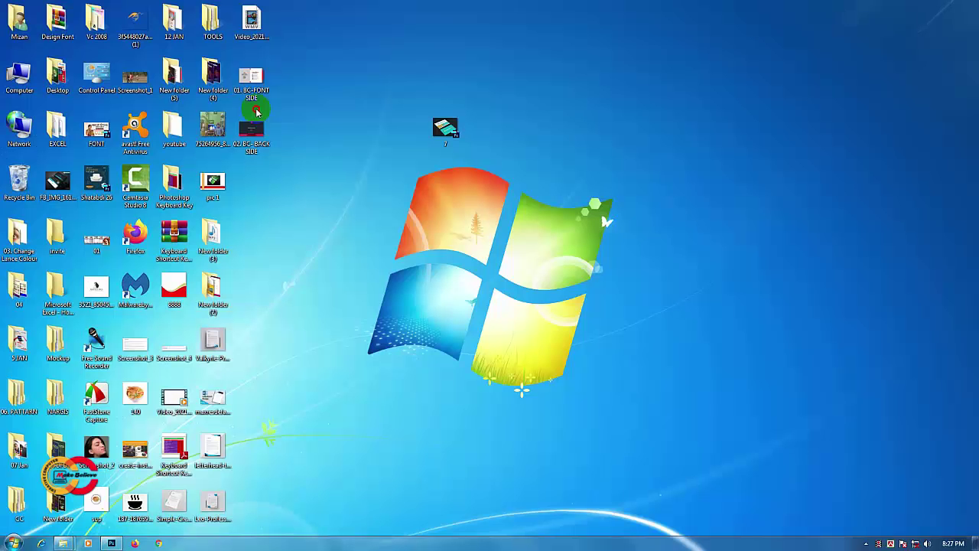
drag(251, 81, 368, 137)
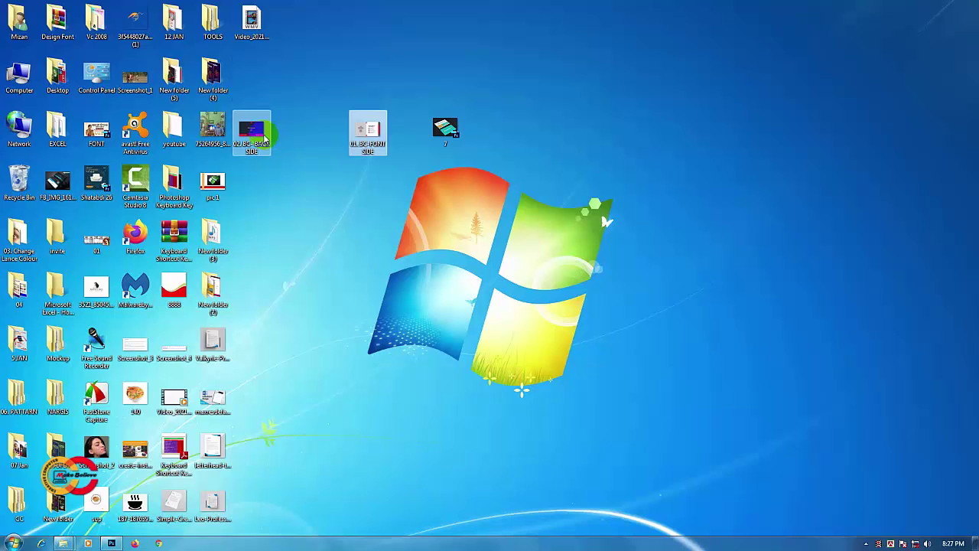
drag(271, 140, 415, 137)
click(440, 141)
Step: Return to Photoshop, look over the front-side and back-side designs, and bring up the 7.psd mockup document
click(113, 543)
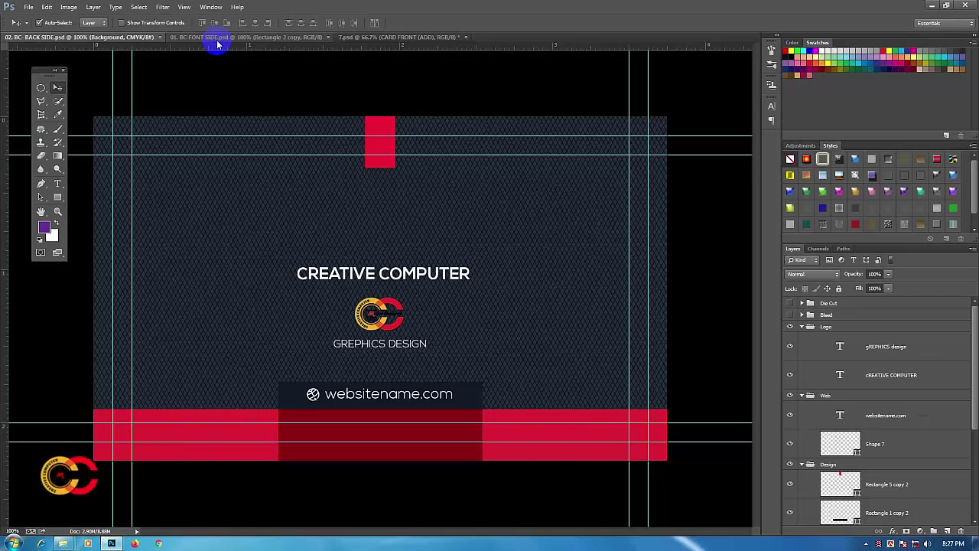
click(215, 37)
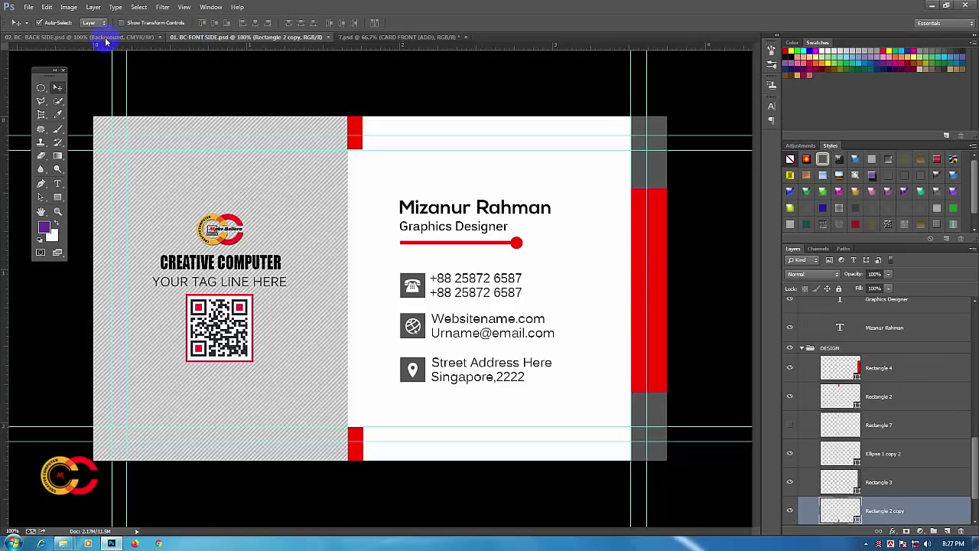
click(102, 38)
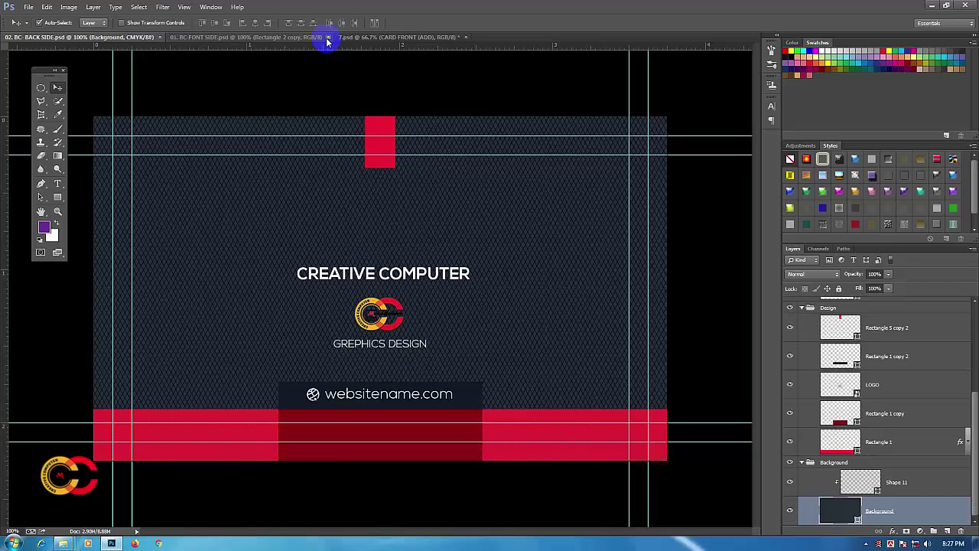
click(402, 38)
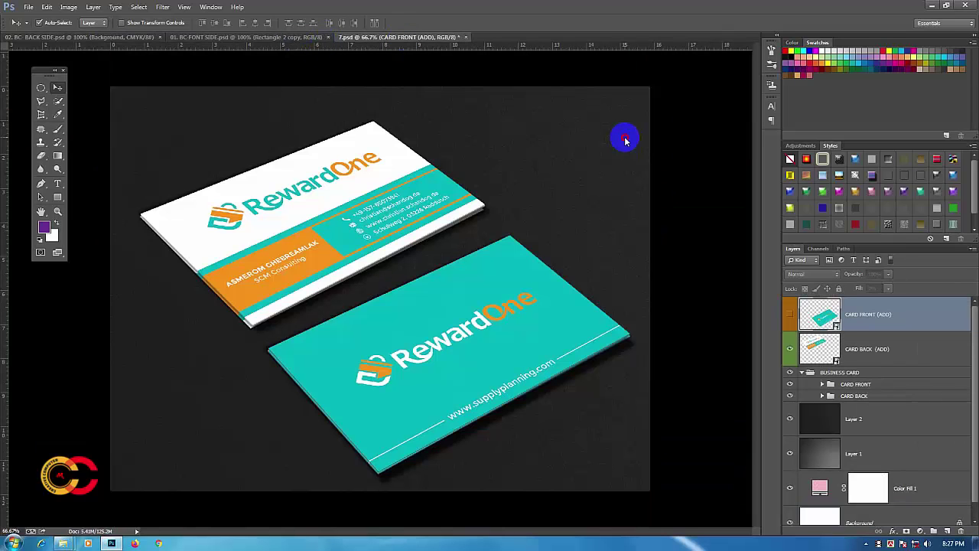
Step: Open the contents of the CARD FRONT (ADD) smart object for editing
double_click(837, 329)
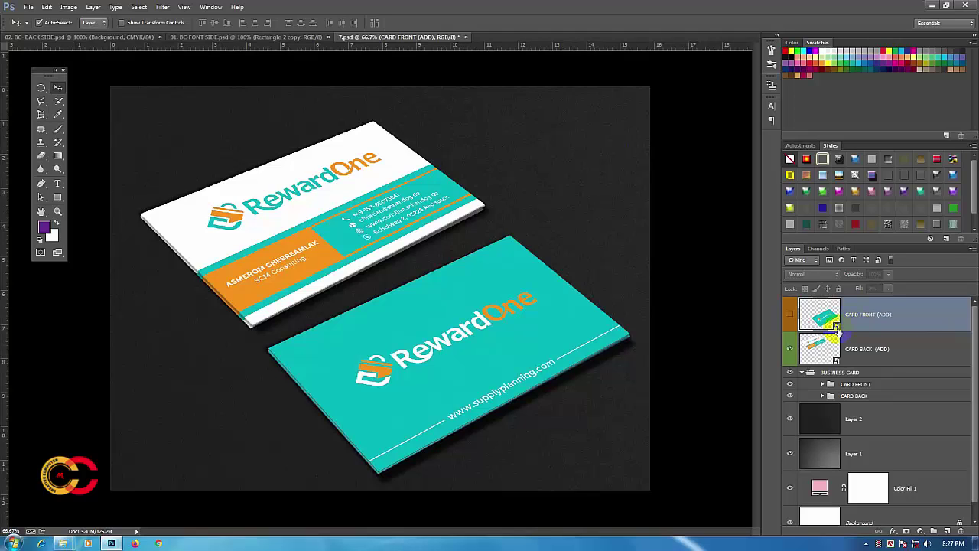
double_click(837, 328)
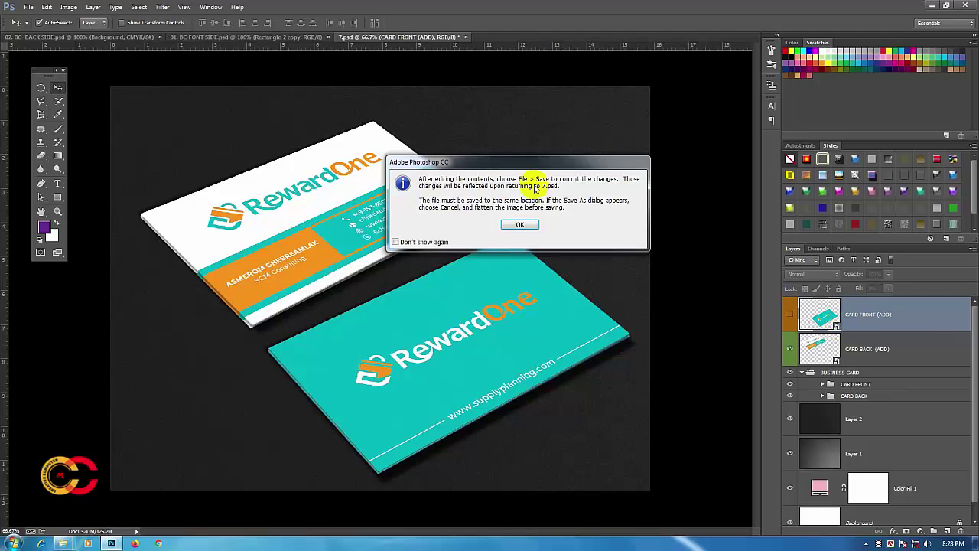
click(500, 226)
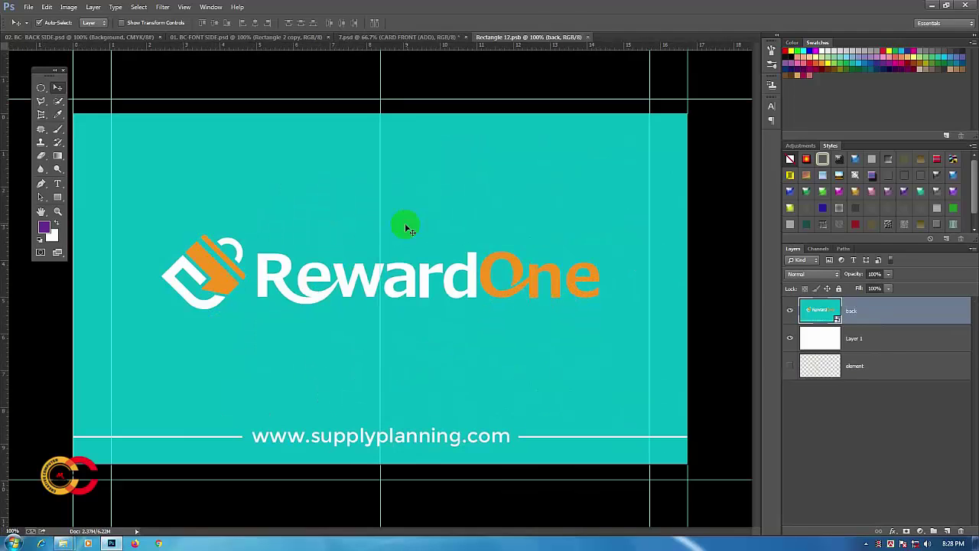
Step: Place the 01. BC-FONT SIDE image from the Desktop into the opened card front document
click(349, 112)
click(305, 9)
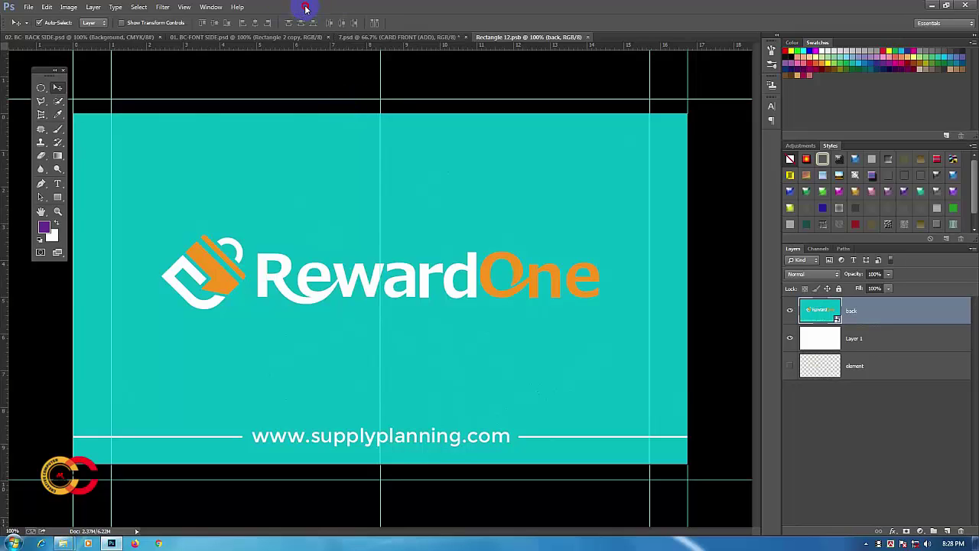
drag(305, 8, 337, 188)
drag(366, 130, 378, 375)
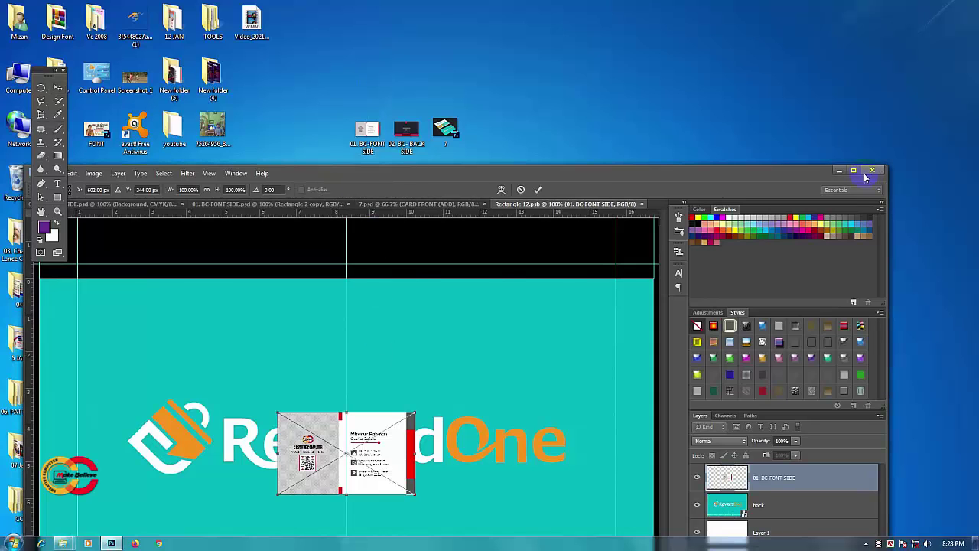
click(853, 170)
Step: Align the placed front-side image with the card's upper-left corner and stretch it to cover the whole card
drag(432, 287, 194, 154)
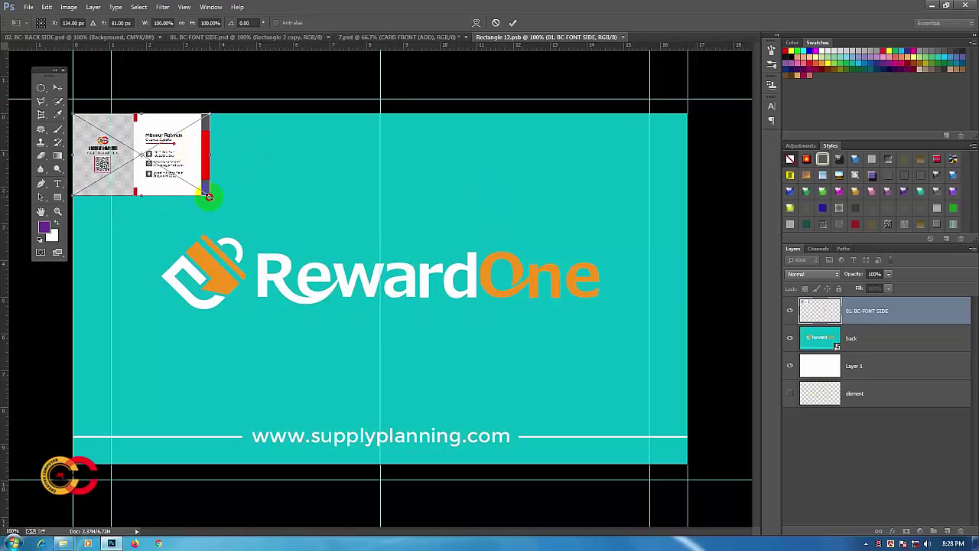
drag(208, 197, 688, 465)
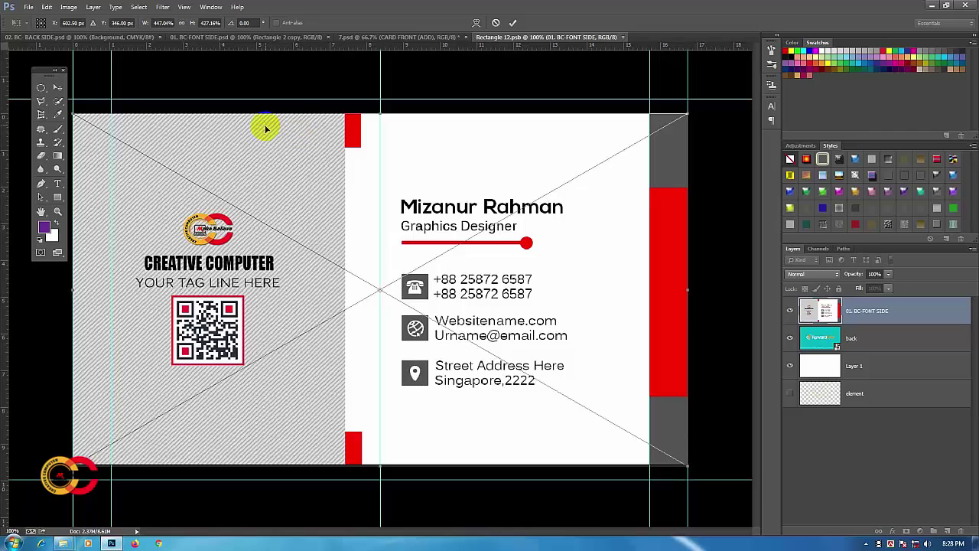
click(512, 23)
Step: Save the card front smart object and close it to return to the 7.psd mockup
click(28, 7)
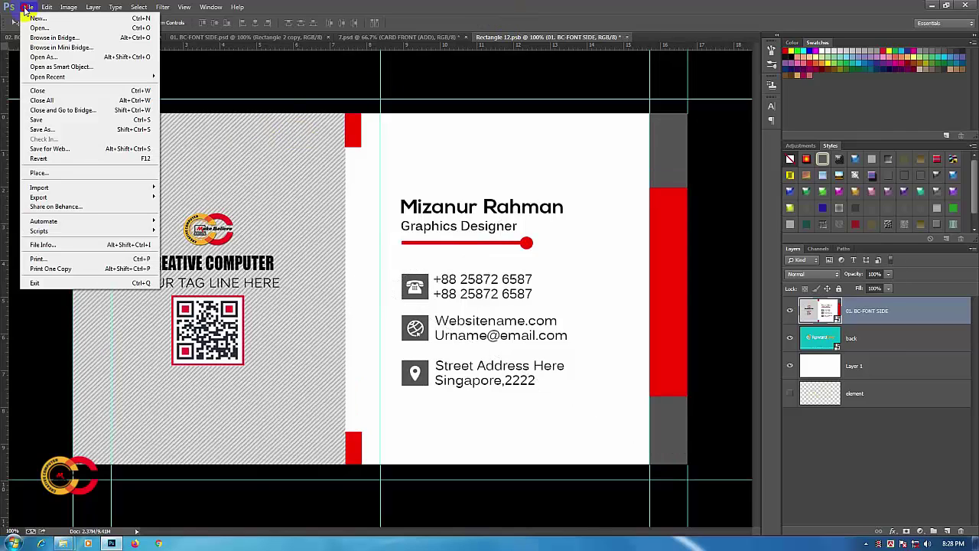
click(85, 120)
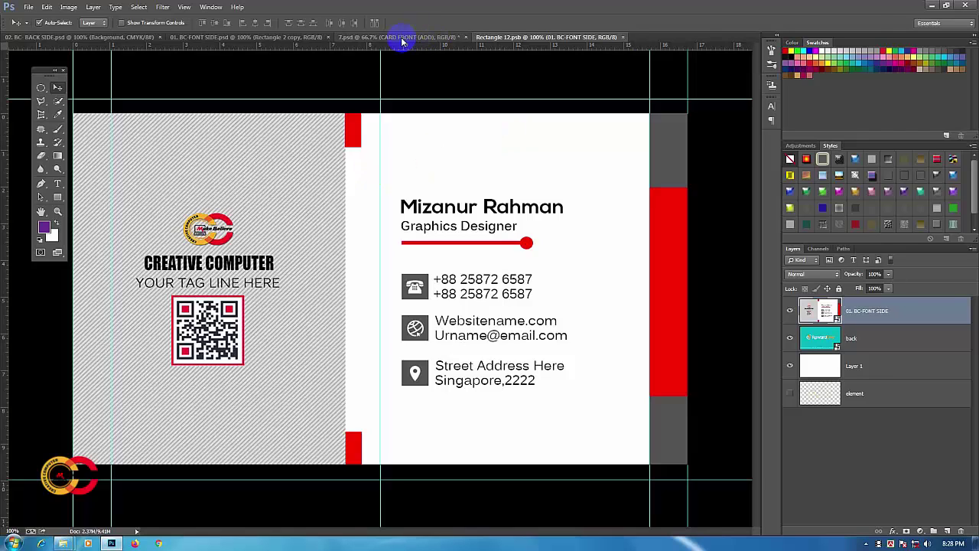
click(624, 37)
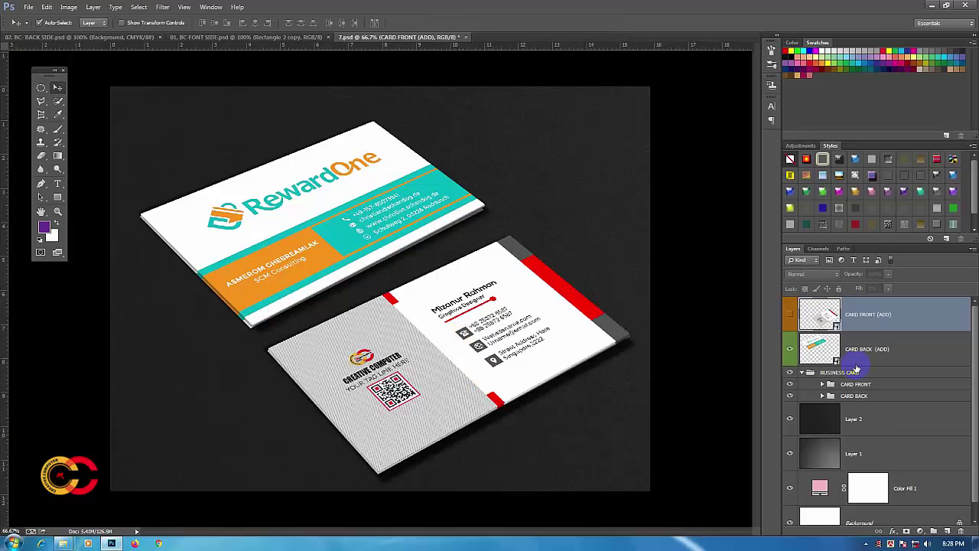
Step: Open the CARD BACK (ADD) smart object and place the 02. BC- BACK SIDE image from the Desktop into it
click(848, 361)
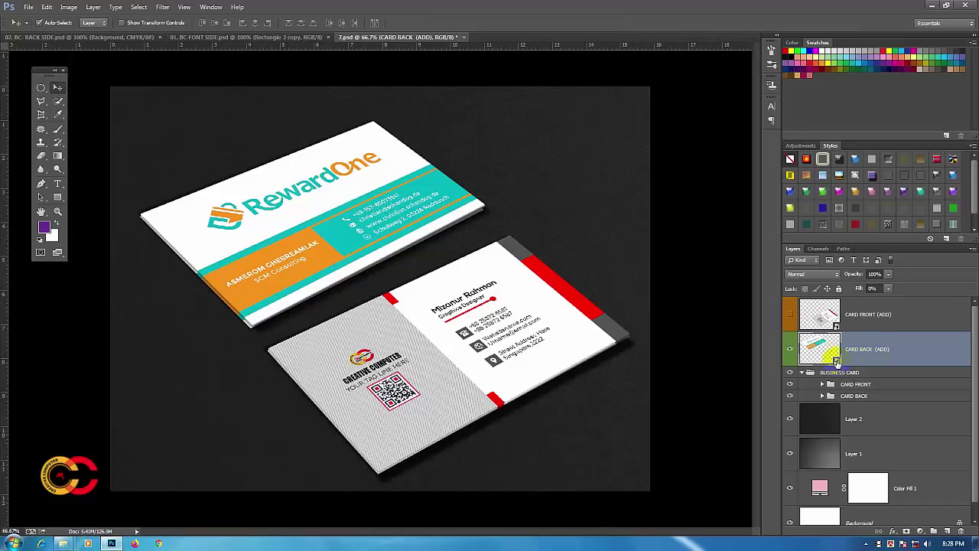
double_click(485, 228)
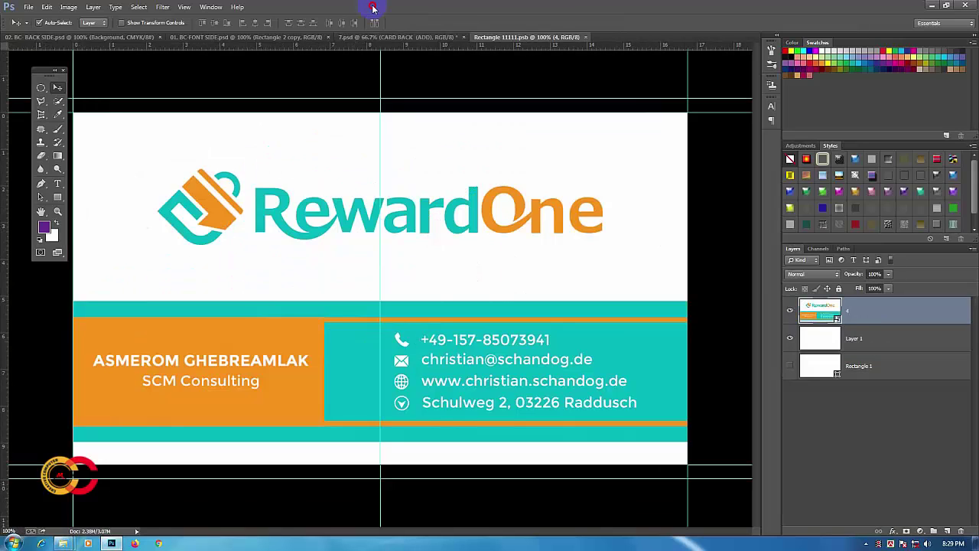
double_click(373, 7)
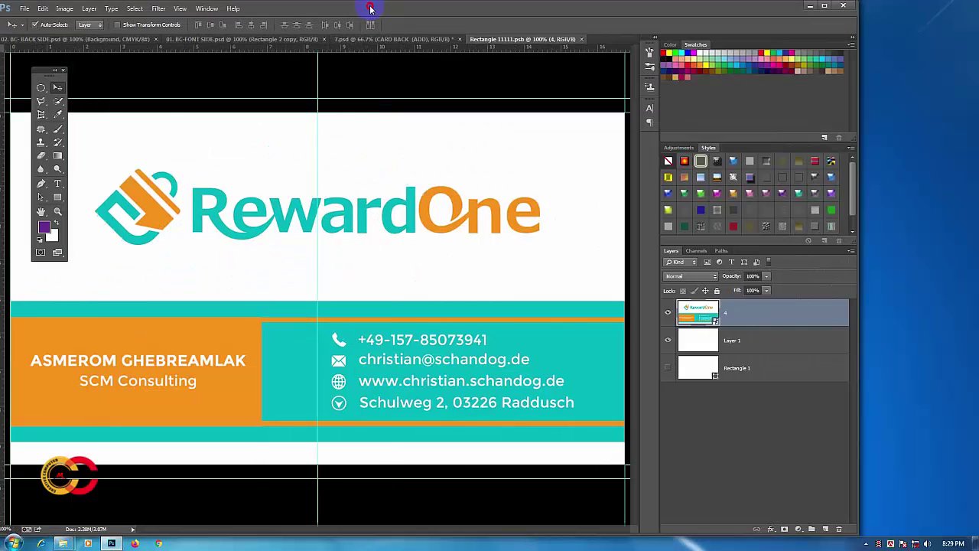
double_click(403, 135)
drag(370, 8, 847, 205)
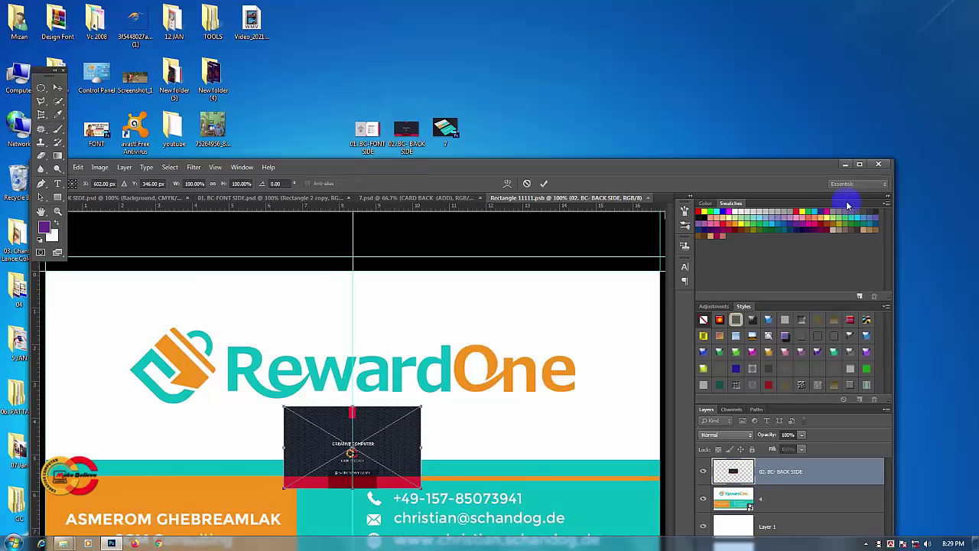
click(859, 163)
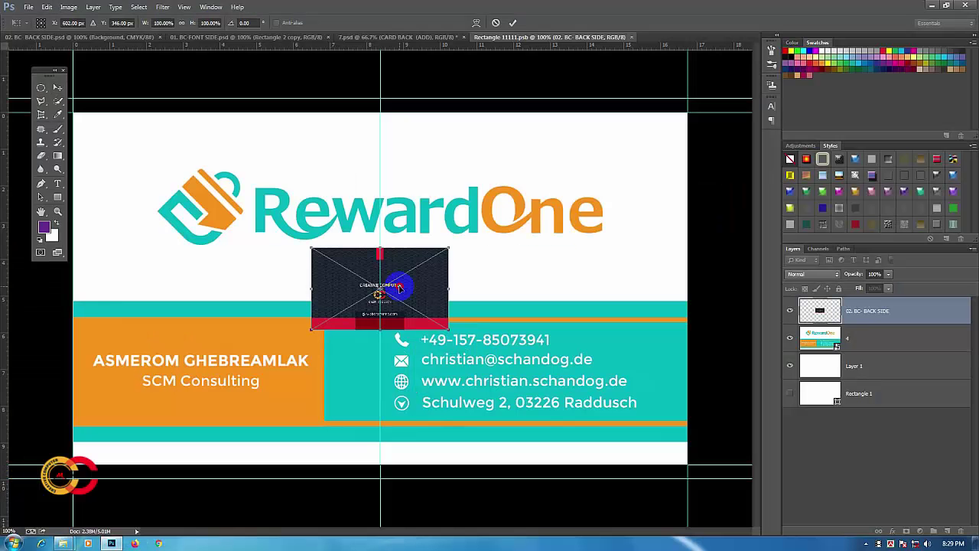
Step: Align the placed back-side image with the card's upper-left corner and stretch it to cover the whole card
drag(399, 289, 174, 161)
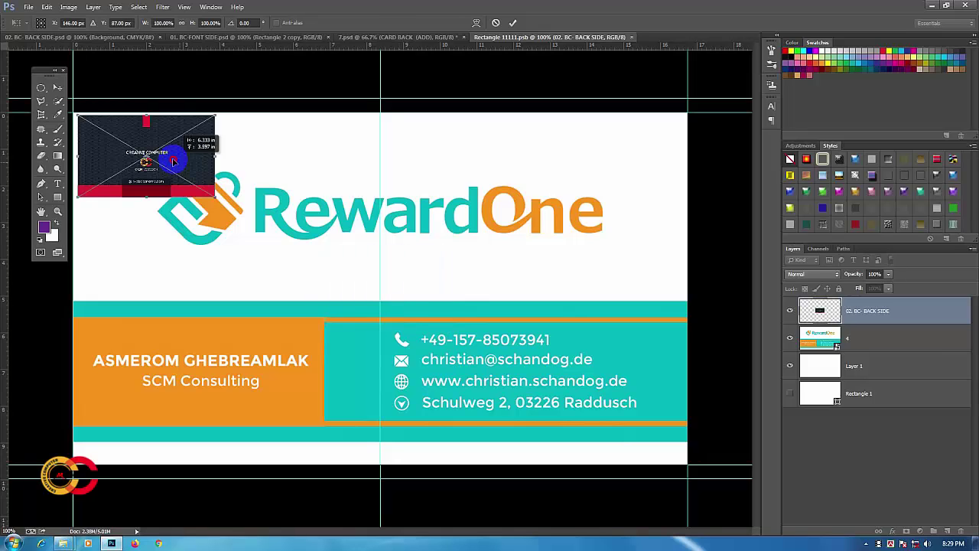
drag(215, 196, 255, 219)
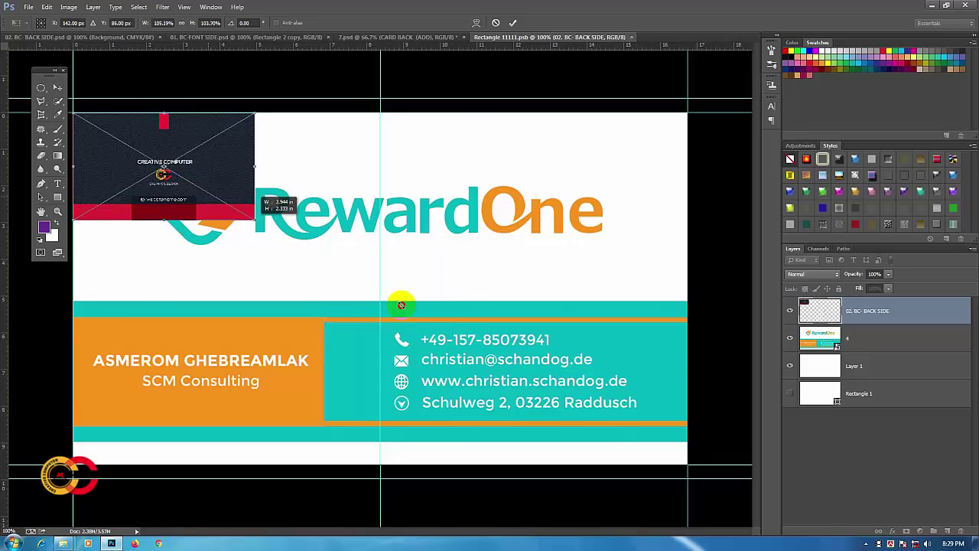
drag(401, 305, 687, 468)
click(513, 23)
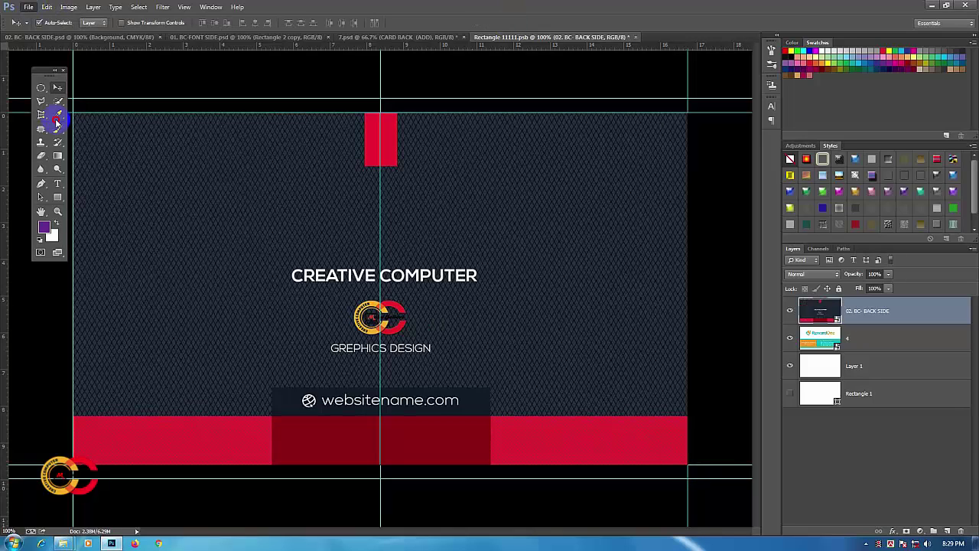
Step: Save the card back smart object and switch back to the 7.psd mockup document
key(ctrl+s)
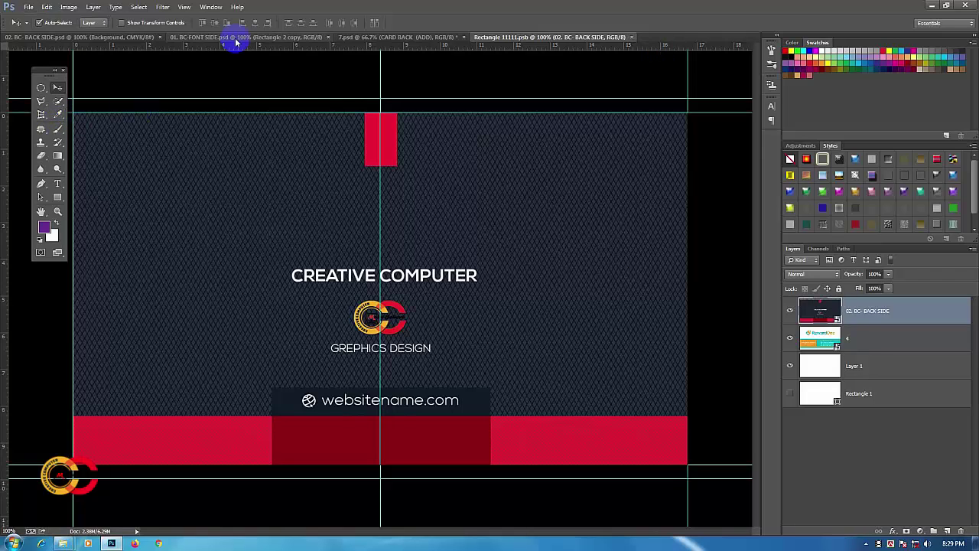
click(365, 39)
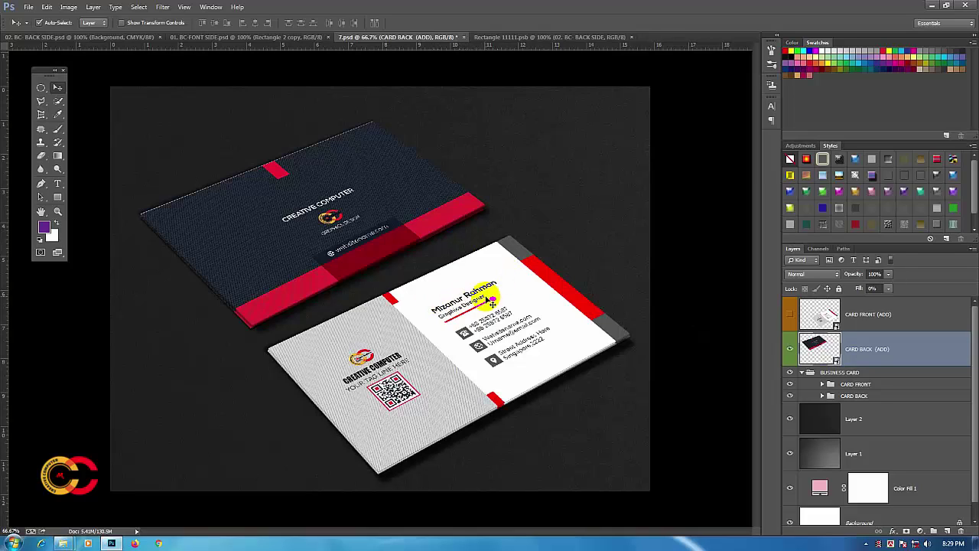
click(295, 201)
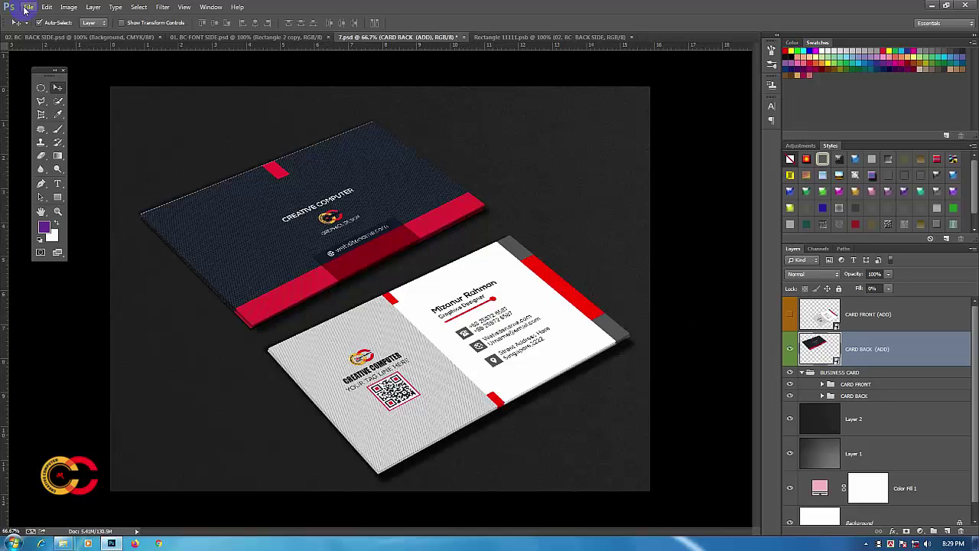
Step: Save the finished mockup to the Desktop as a JPEG named bc mockup with Maximum quality 10 and Baseline Optimized format
key(shift+ctrl+s)
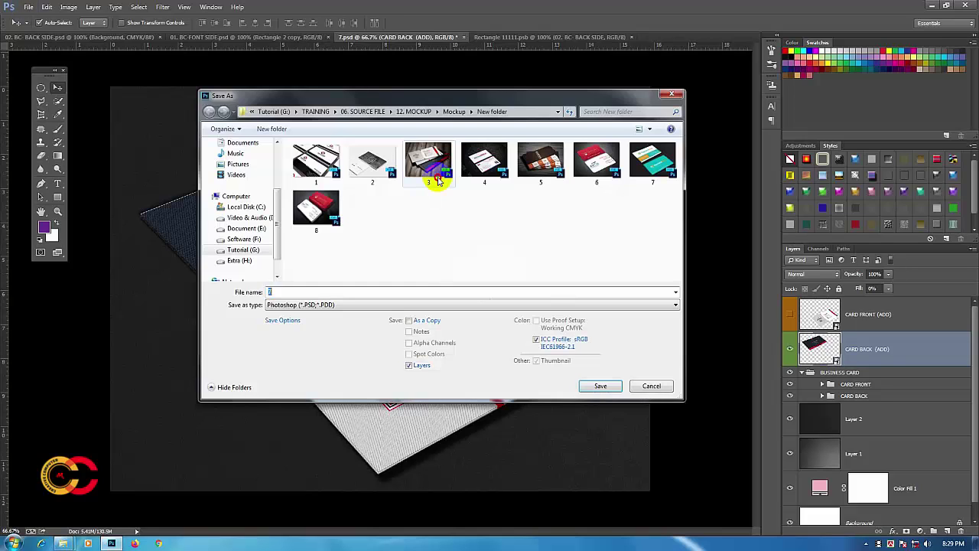
scroll(271, 146, up, 3)
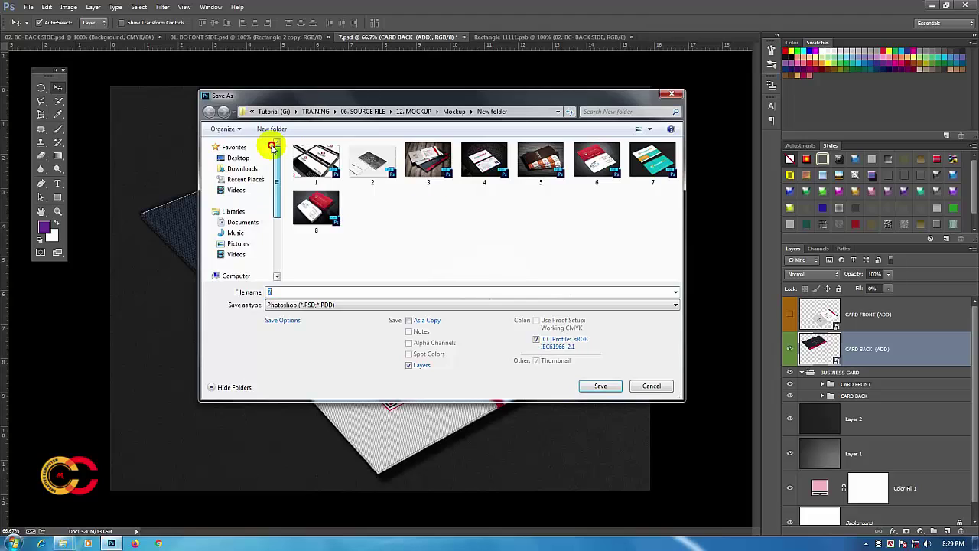
click(240, 158)
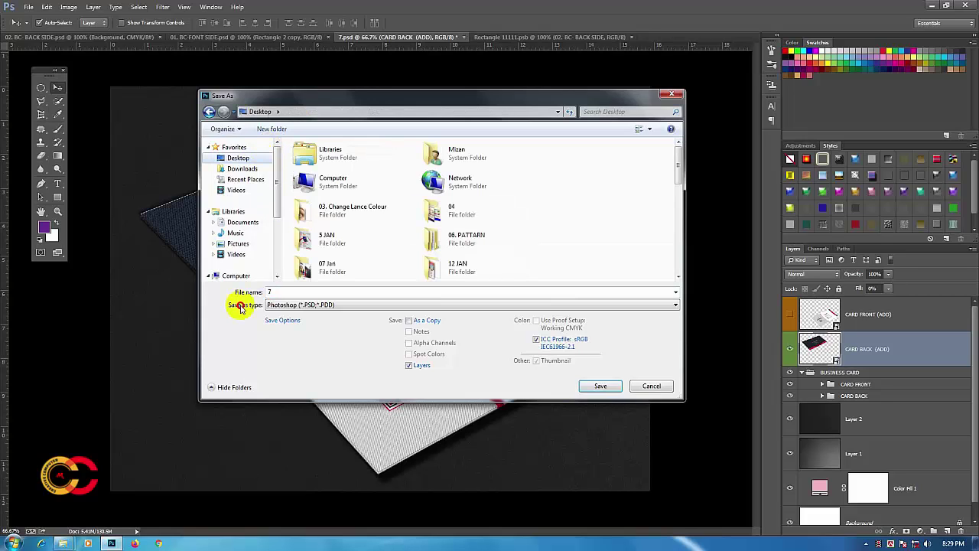
click(296, 306)
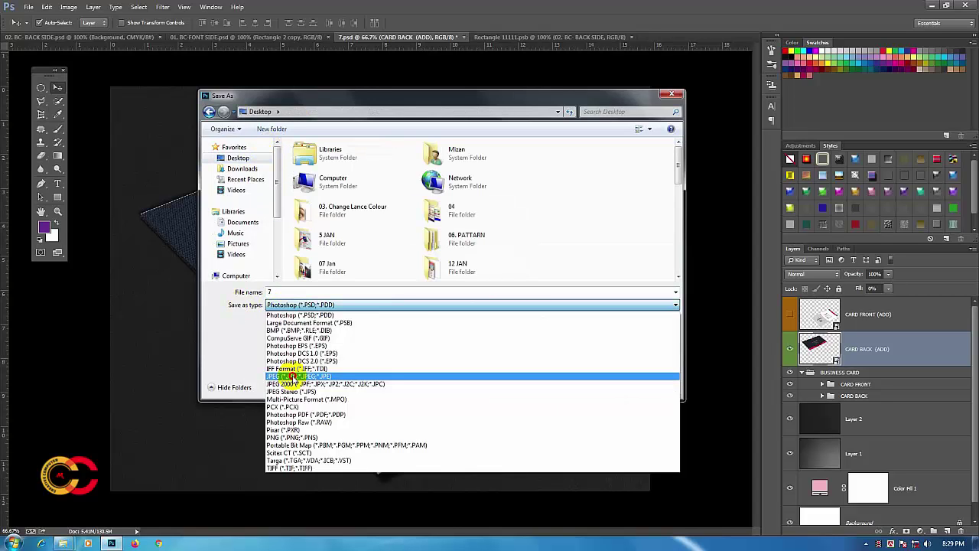
click(293, 376)
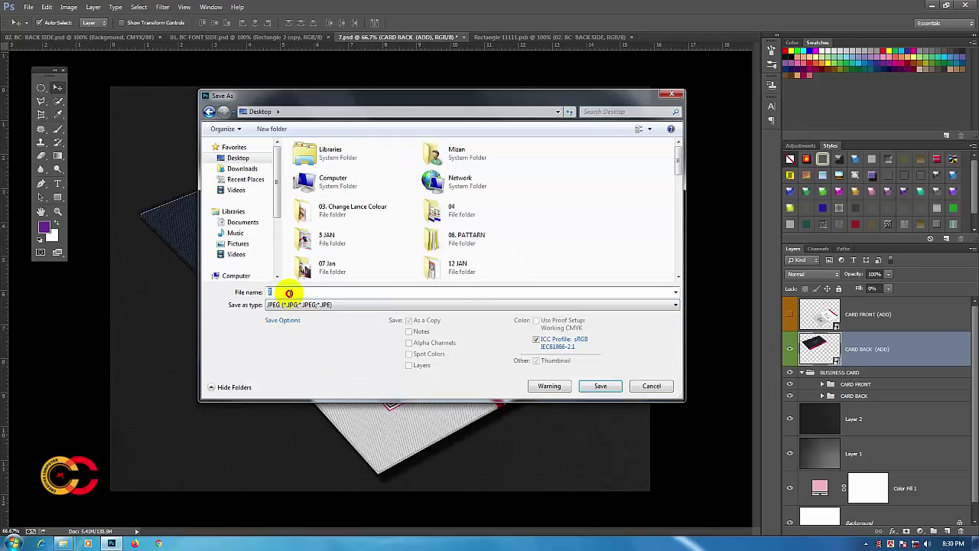
text(bc)
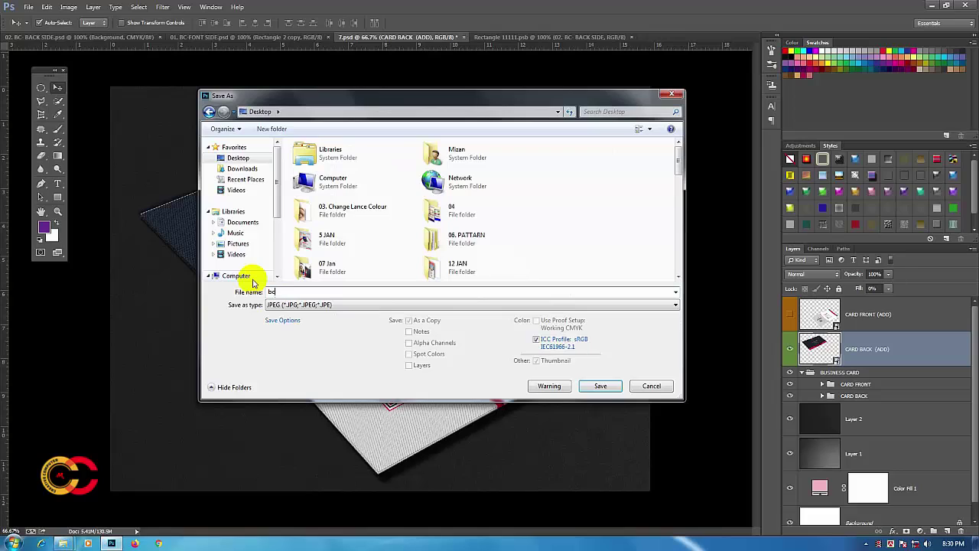
text( mockup)
click(540, 329)
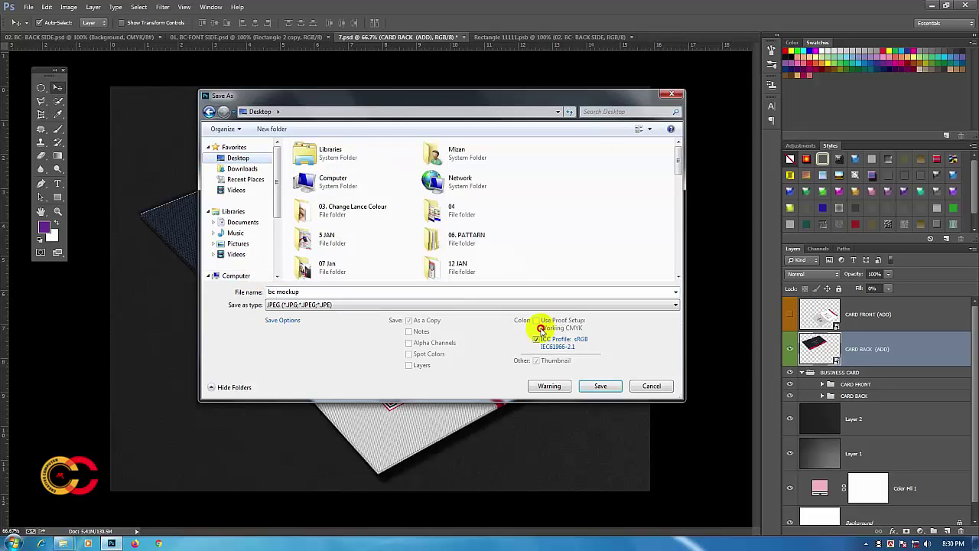
click(599, 386)
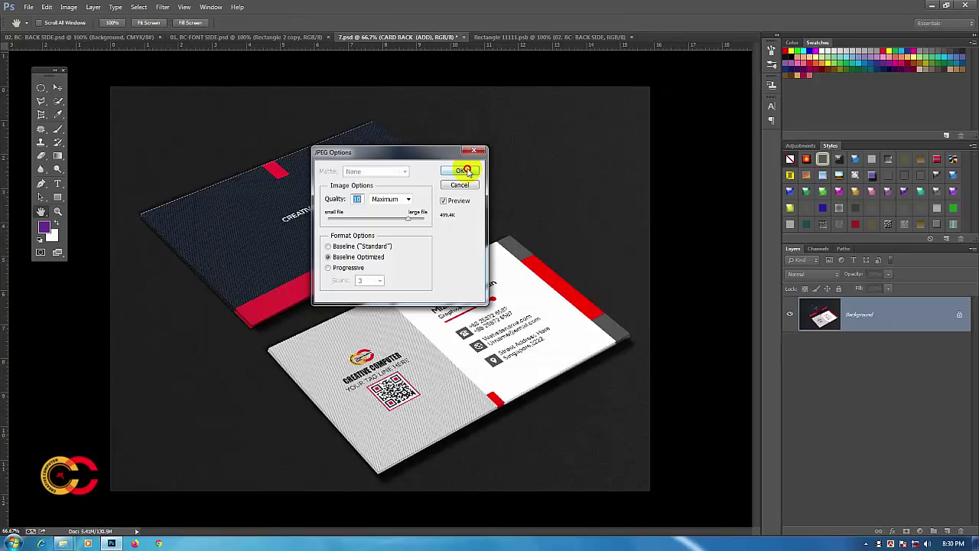
click(467, 171)
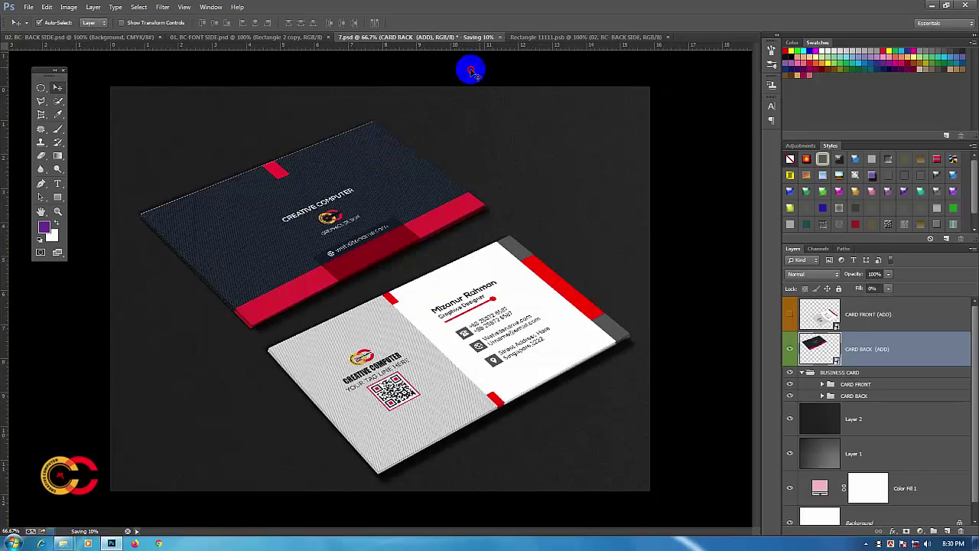